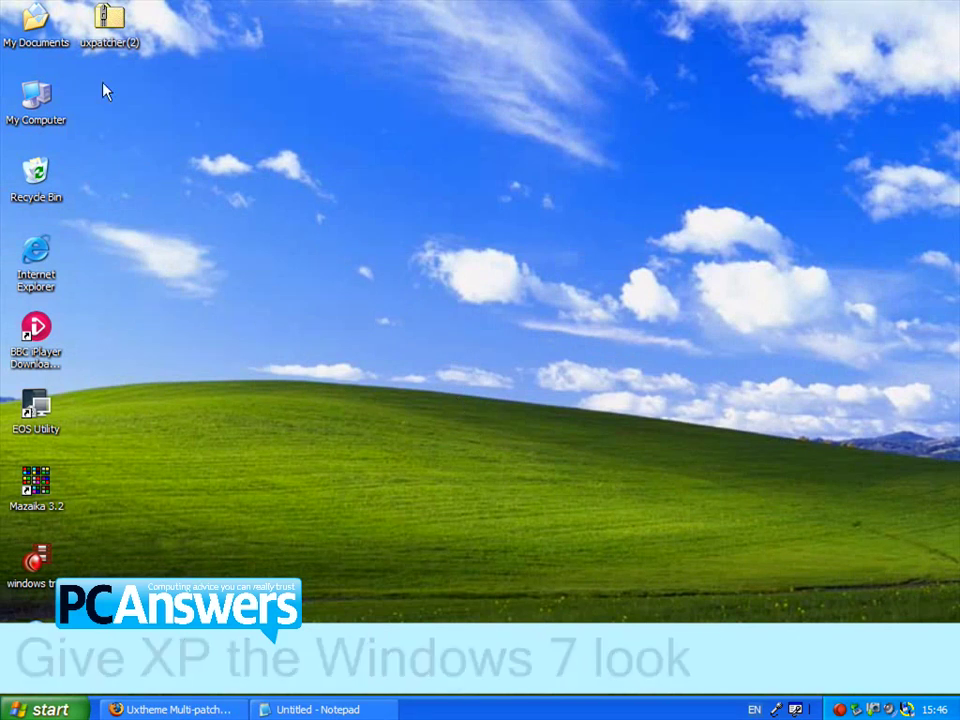
# Step: Place the uxpatcher(2) zip beside My Computer and the SevenVG Refresh zip below it by Recycle Bin
pyautogui.moveTo(108, 17); pyautogui.dragTo(134, 67)
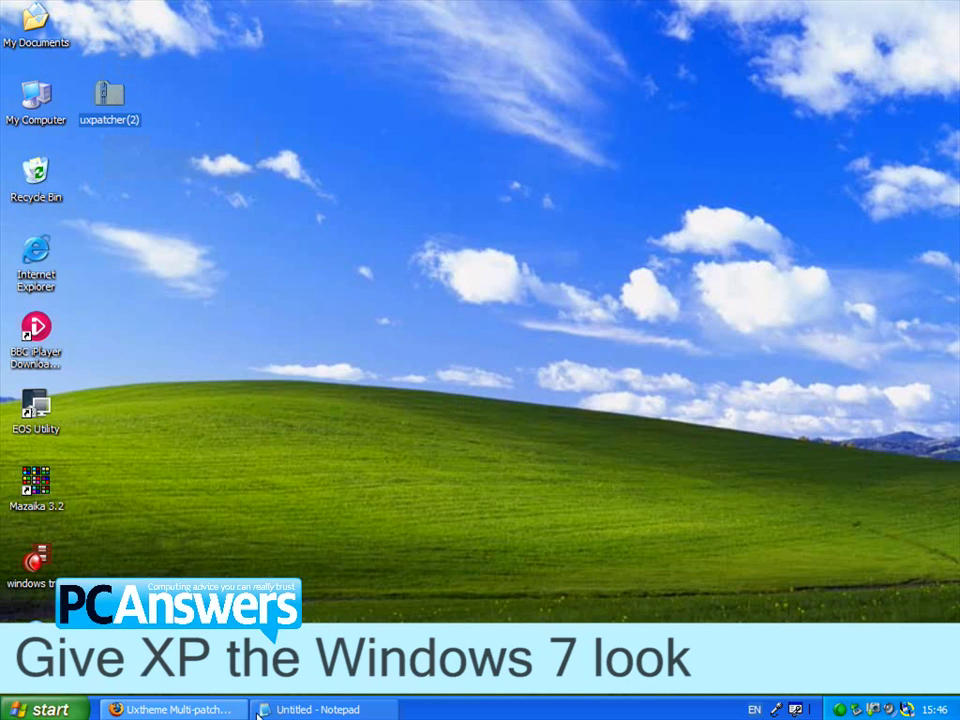
pyautogui.moveTo(107, 638); pyautogui.dragTo(133, 187)
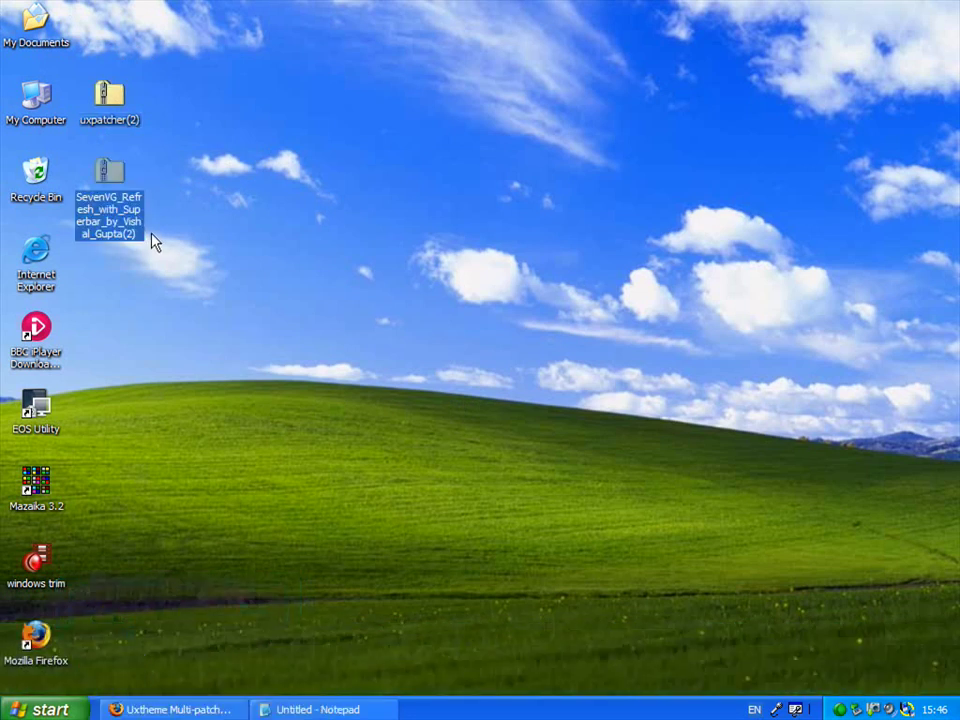
# Step: Unpack uxpatcher(2) with the Extraction Wizard into a Desktop folder holding UXTheme Multi-Patcher 6.0
pyautogui.doubleClick(109, 105)
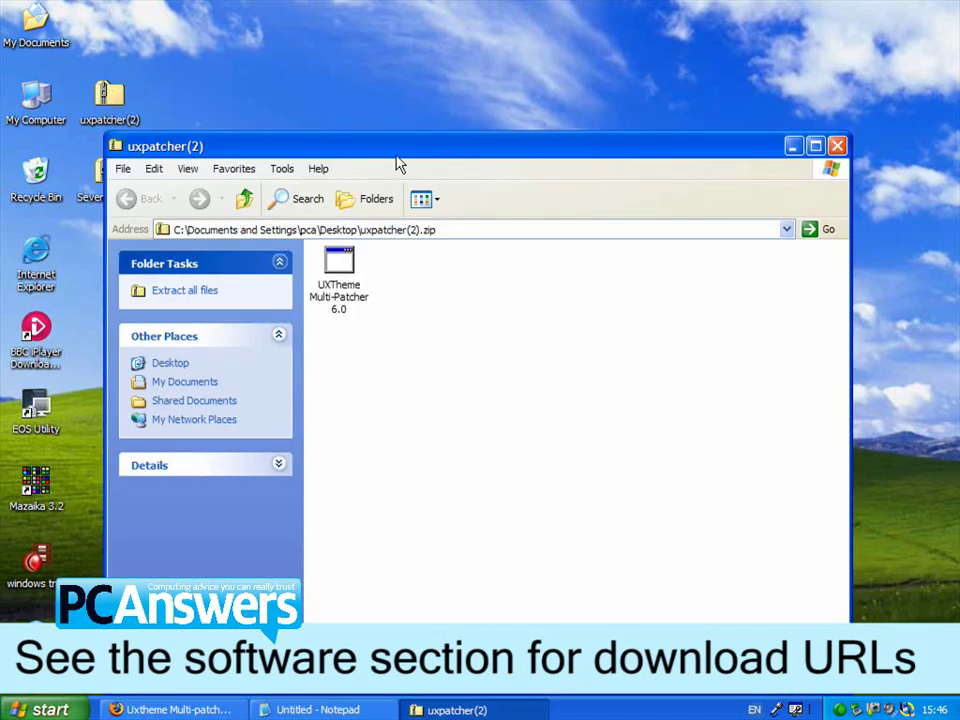
pyautogui.moveTo(397, 148); pyautogui.dragTo(364, 68)
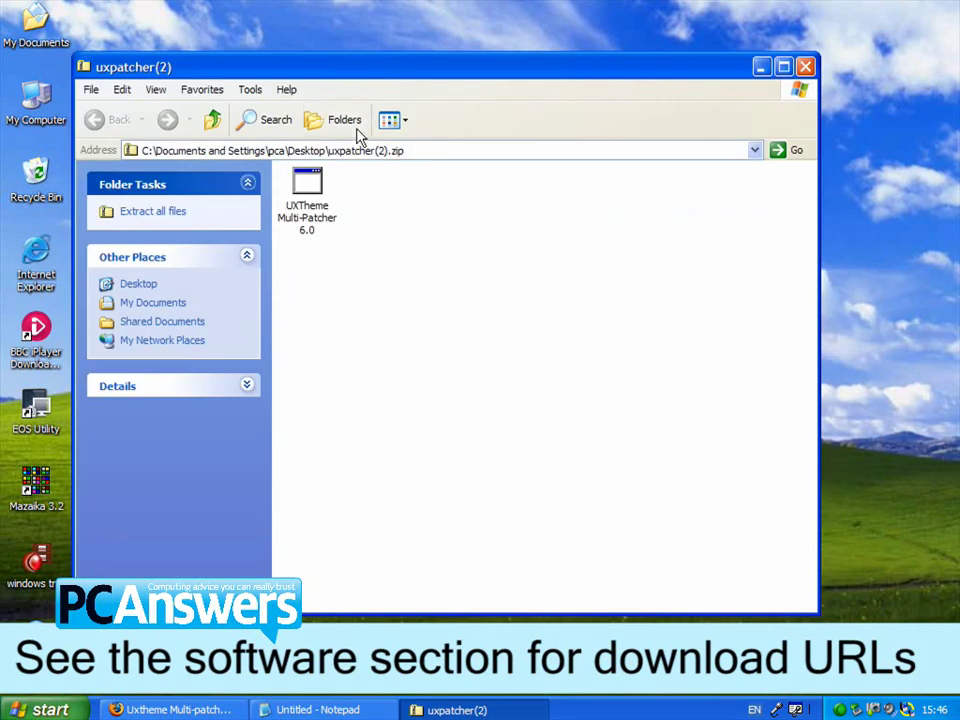
pyautogui.click(310, 200)
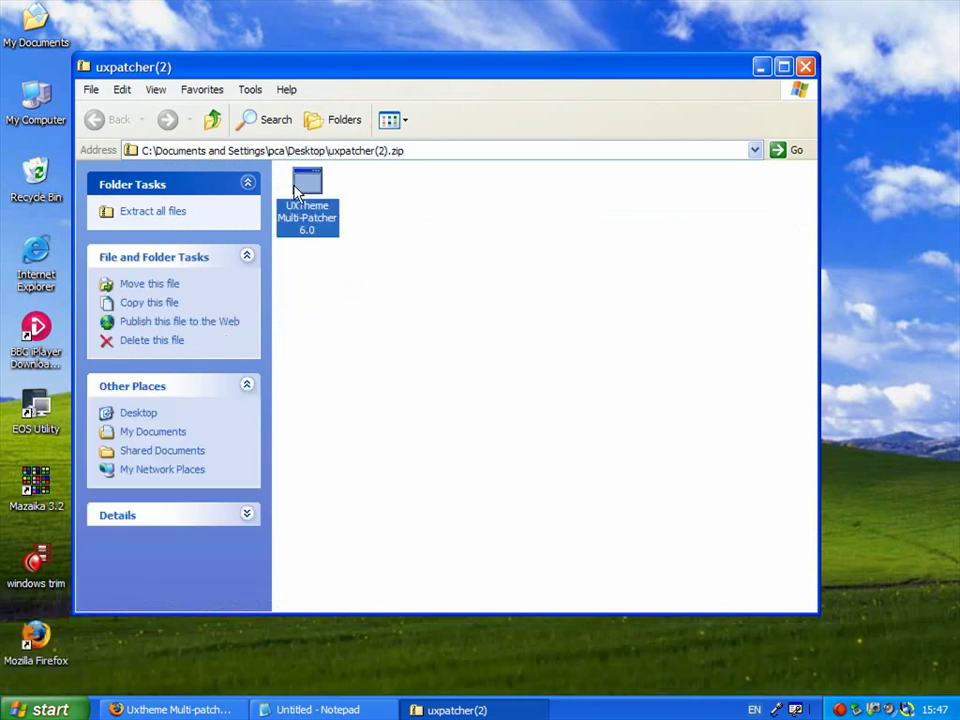
pyautogui.click(153, 212)
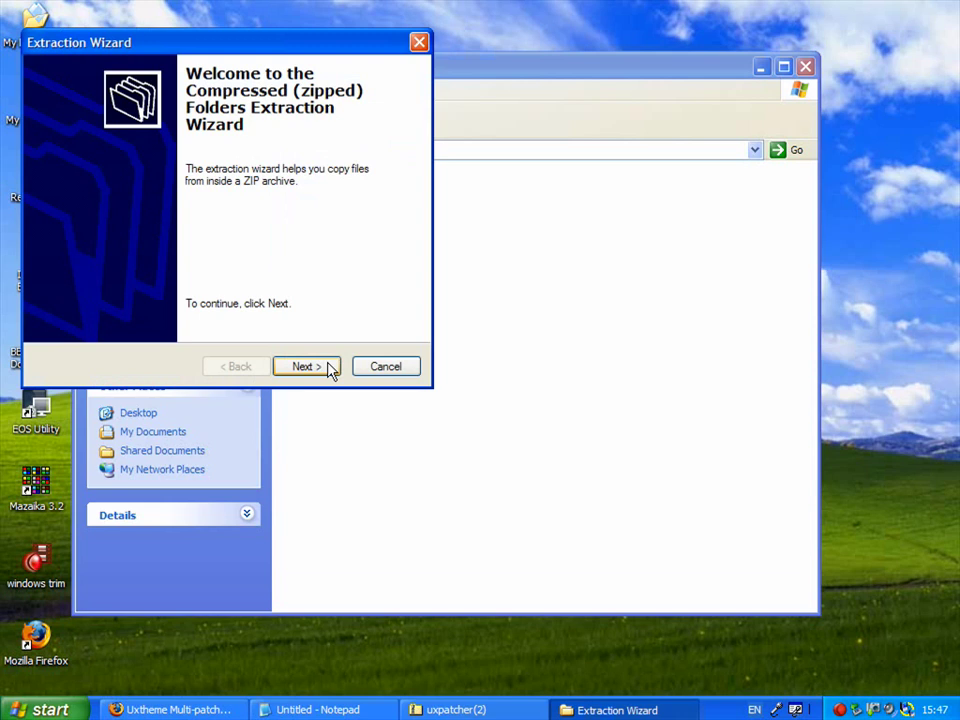
pyautogui.click(306, 366)
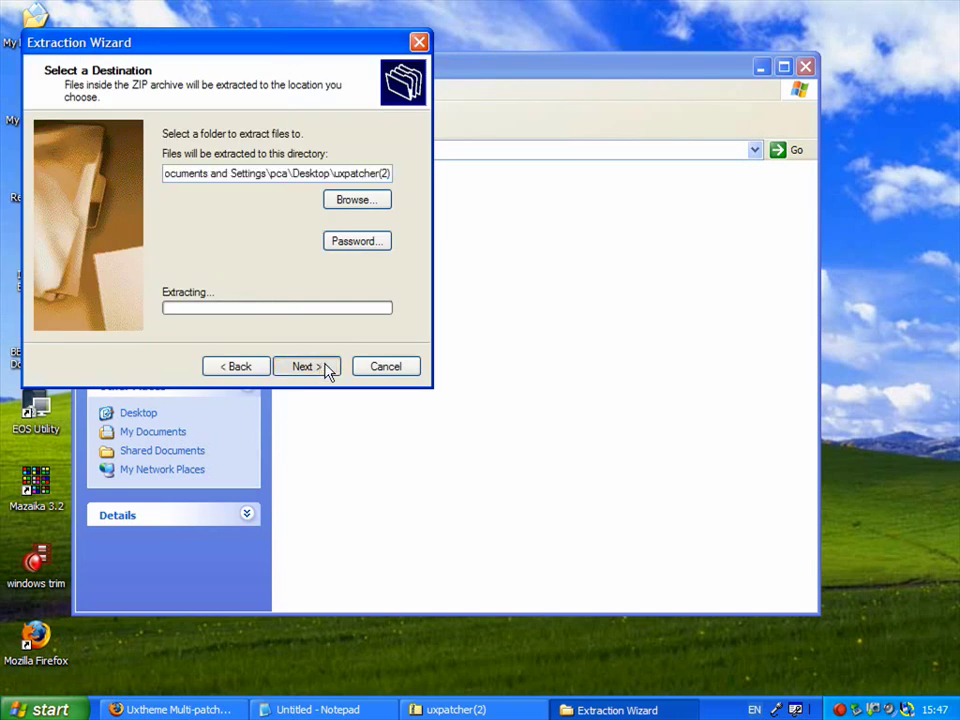
pyautogui.click(326, 369)
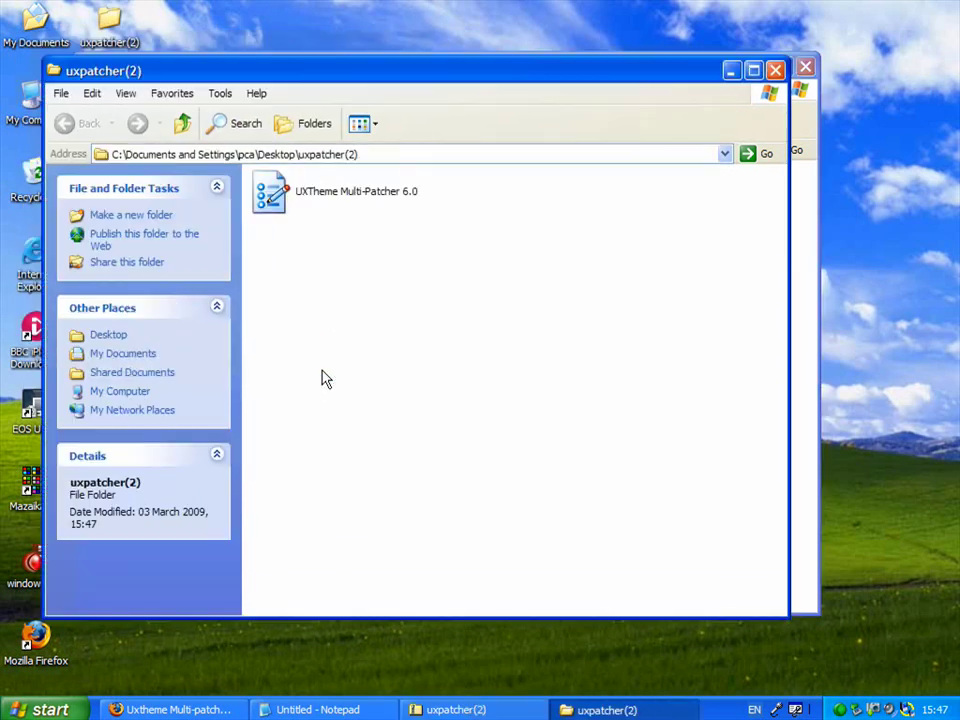
# Step: Run UXTheme Multi-Patcher 6.0 and patch the system's uxtheme.dll
pyautogui.doubleClick(272, 195)
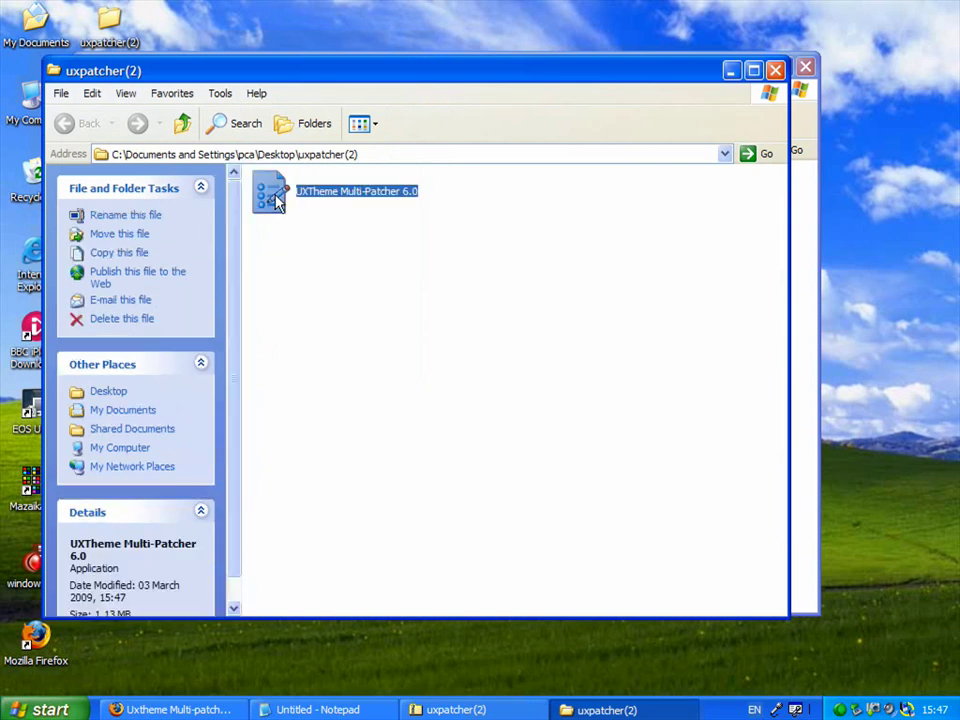
pyautogui.click(519, 378)
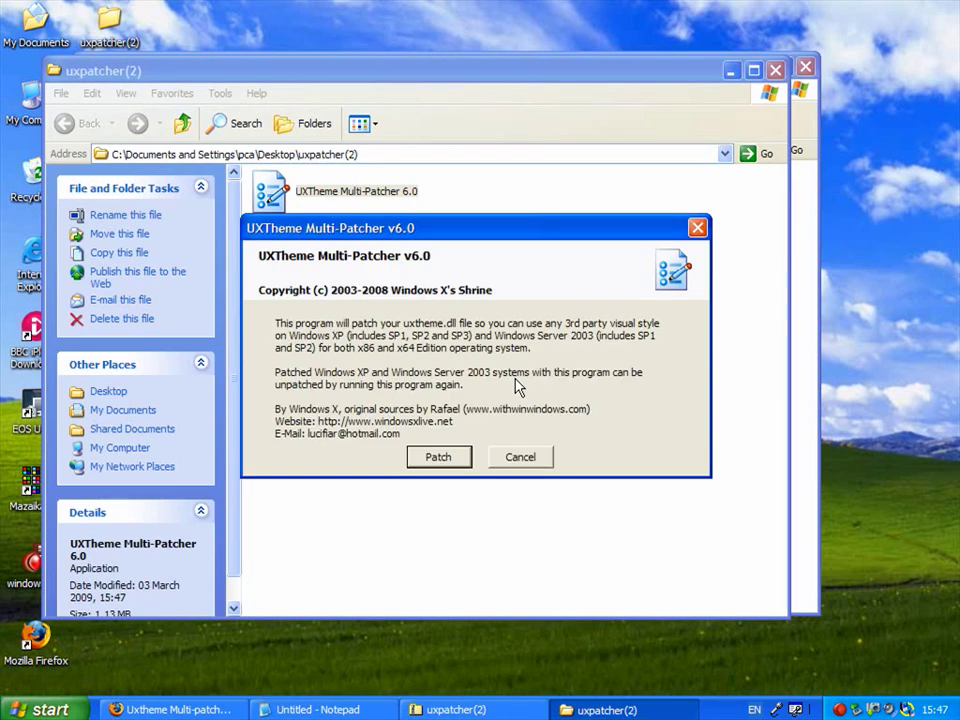
pyautogui.click(438, 461)
pyautogui.click(448, 405)
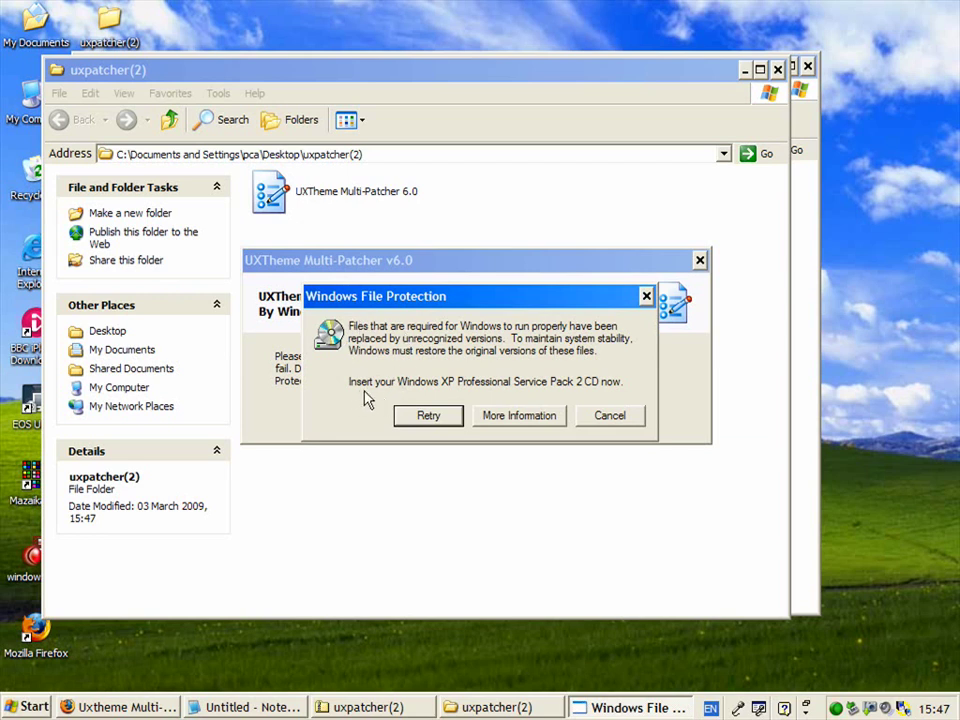
# Step: Keep the patched files rather than restoring the originals, then restart the computer
pyautogui.click(621, 419)
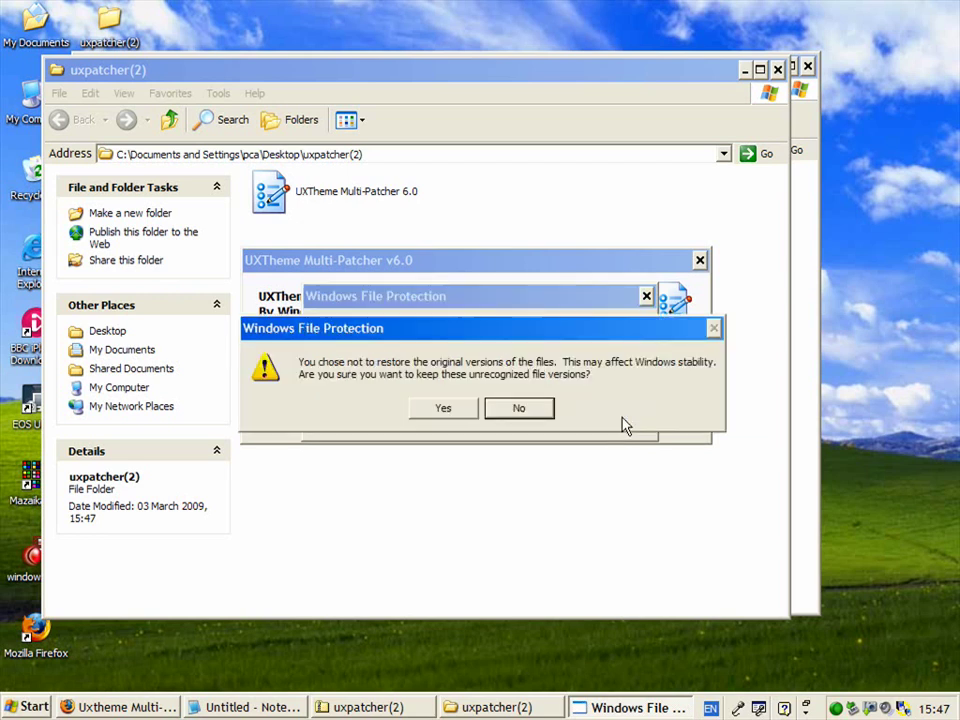
pyautogui.click(455, 414)
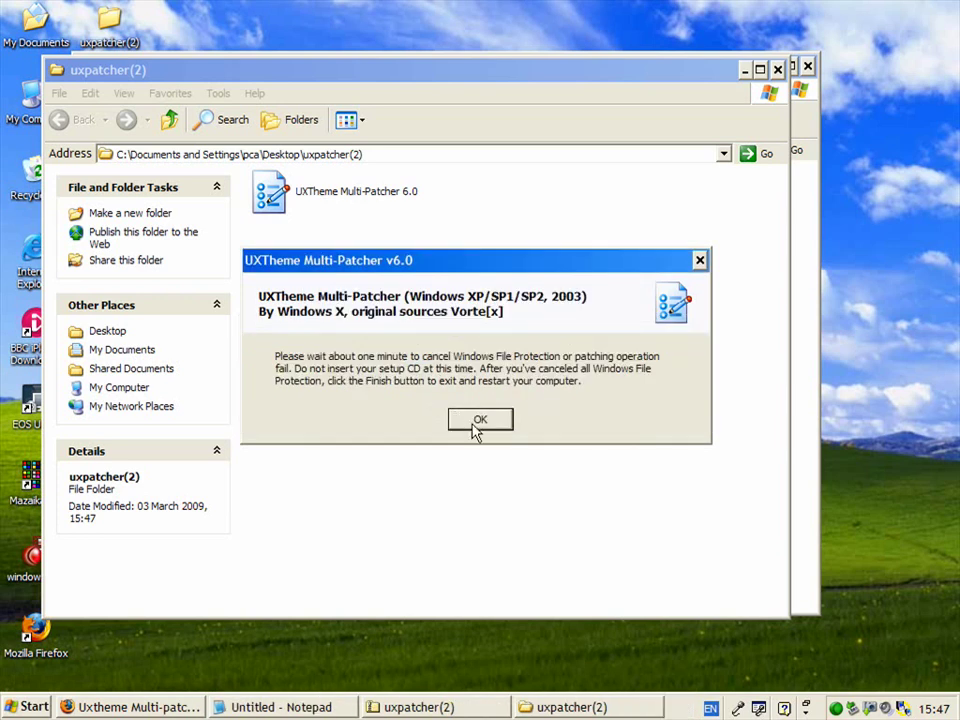
pyautogui.click(477, 420)
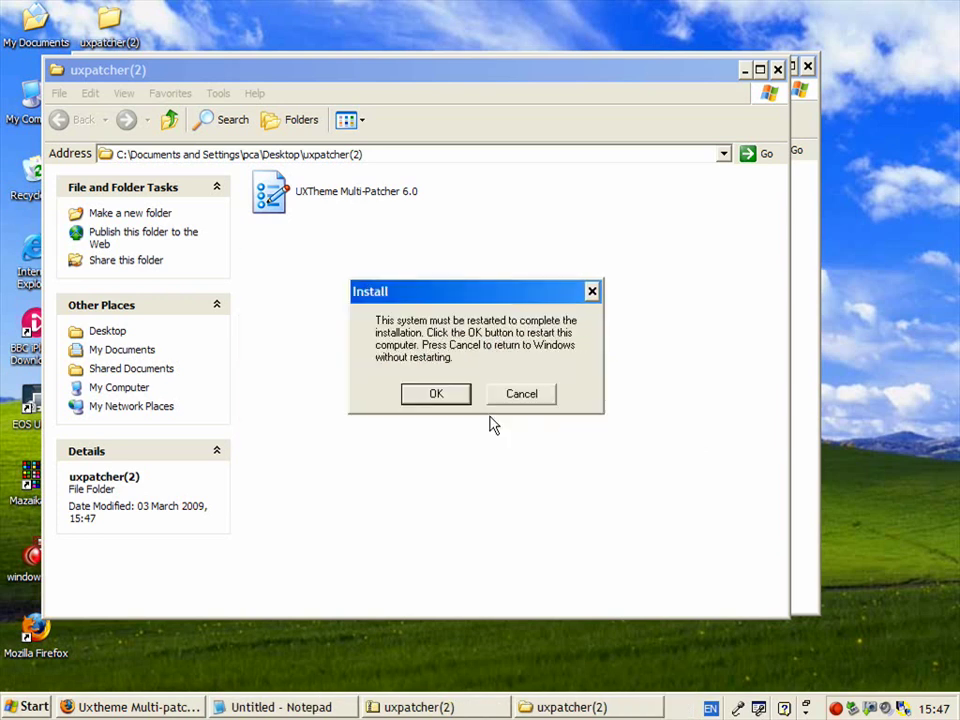
pyautogui.click(436, 394)
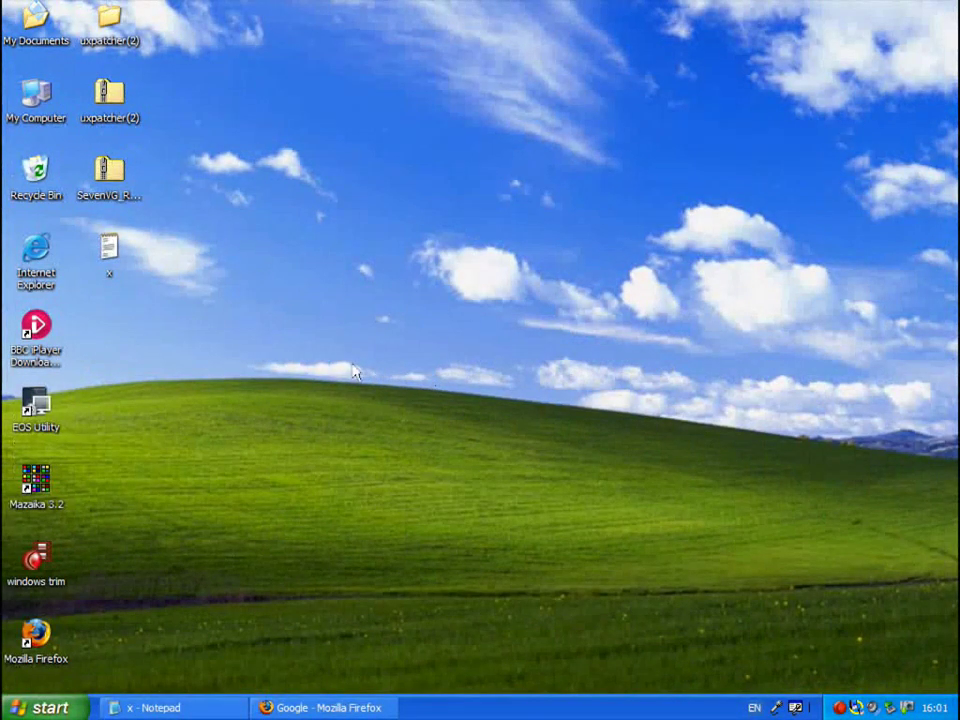
# Step: Unpack the SevenVG Refresh theme zip with the Extraction Wizard into a desktop folder
pyautogui.doubleClick(109, 168)
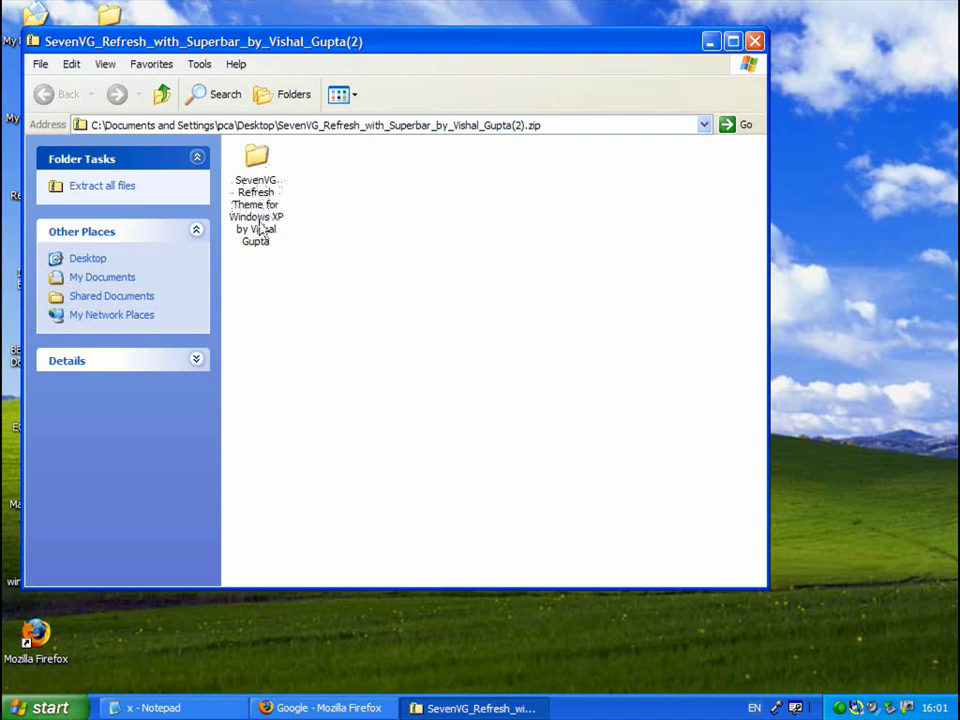
pyautogui.doubleClick(255, 200)
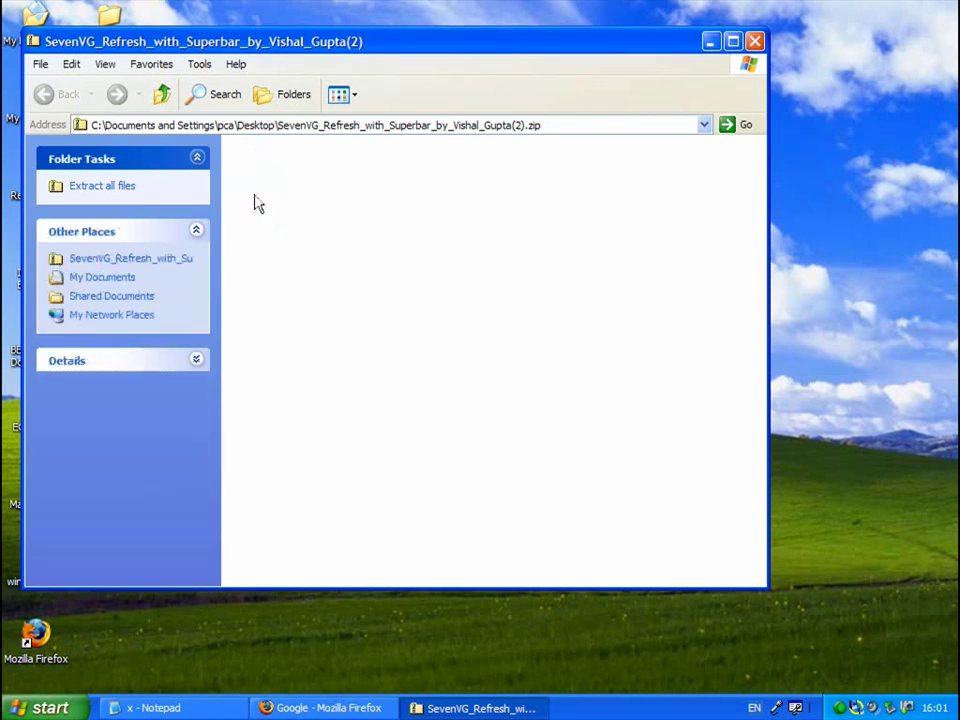
pyautogui.click(58, 96)
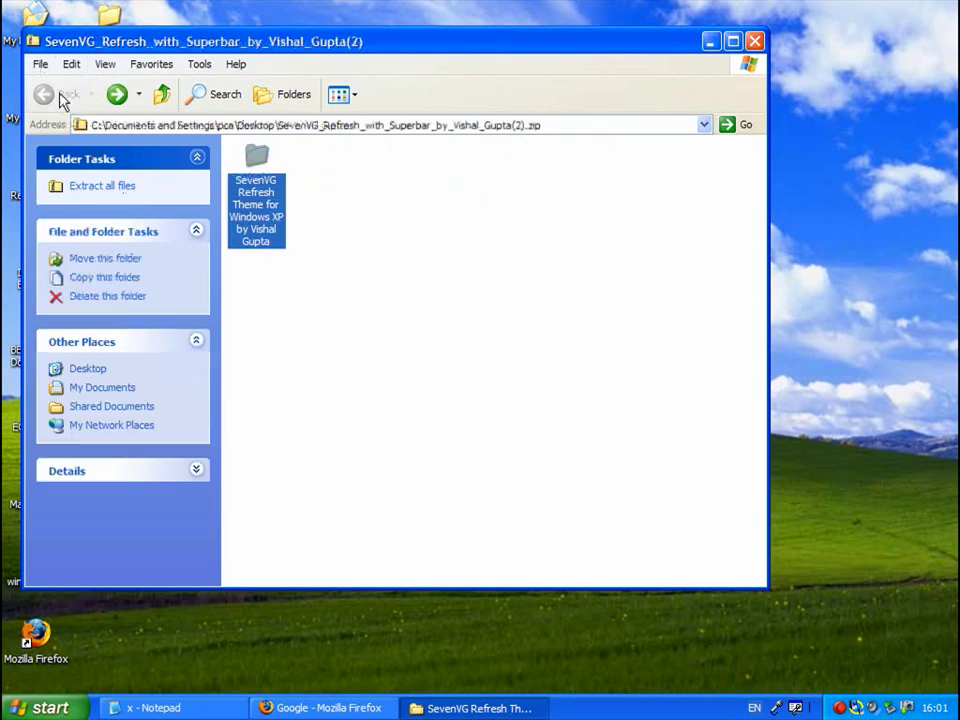
pyautogui.click(108, 188)
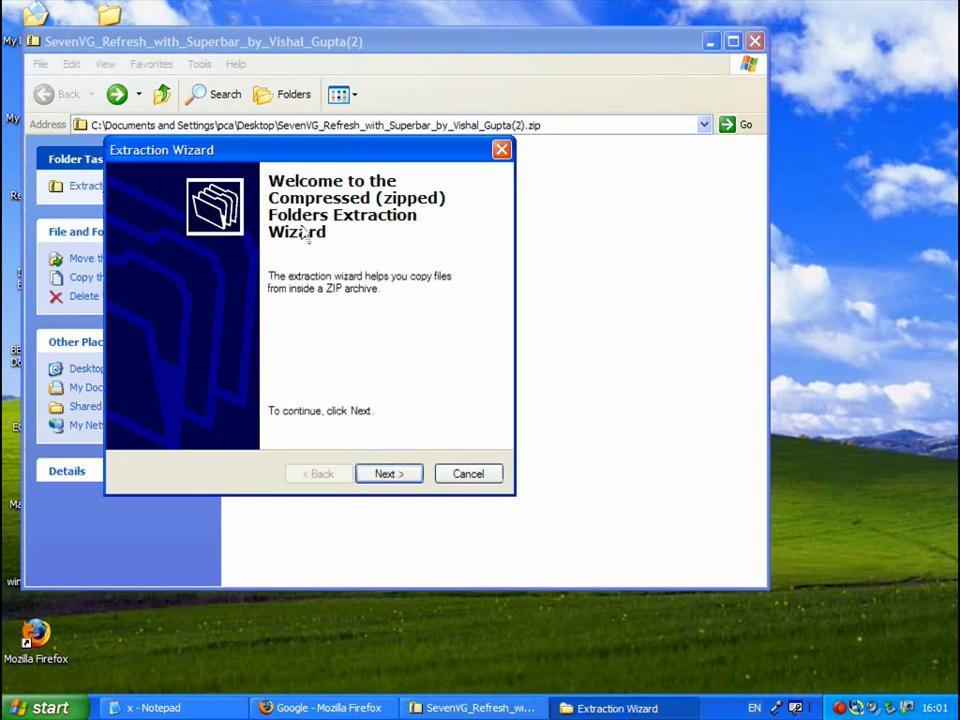
pyautogui.click(396, 474)
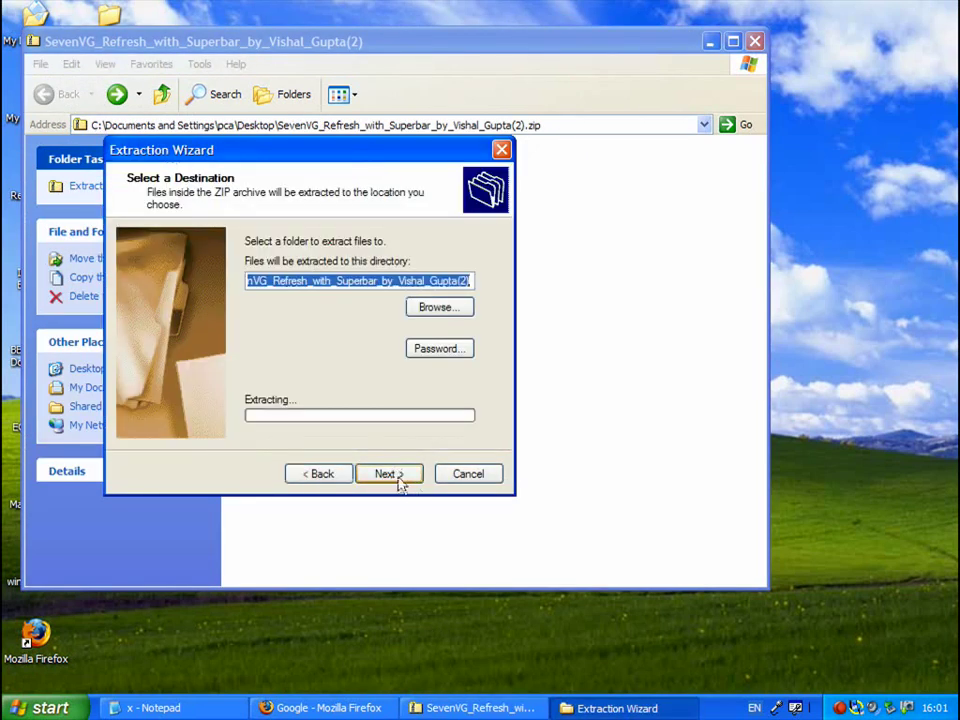
pyautogui.click(403, 482)
pyautogui.click(403, 483)
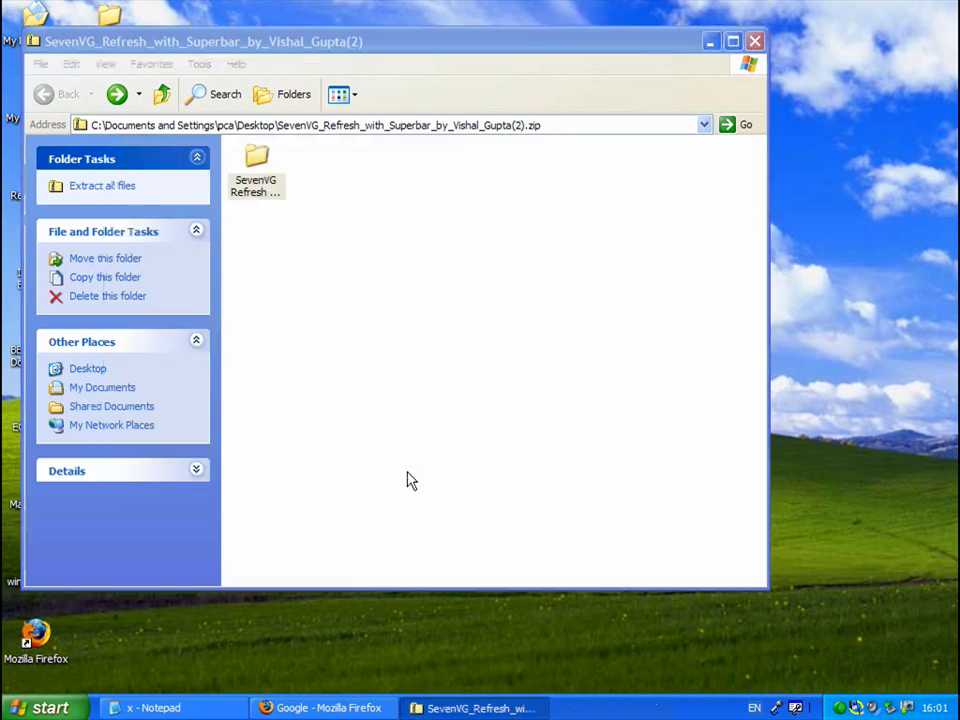
# Step: Install the SegoeUI font pack from the theme's Fonts folder into C:\WINDOWS\Fonts
pyautogui.doubleClick(372, 268)
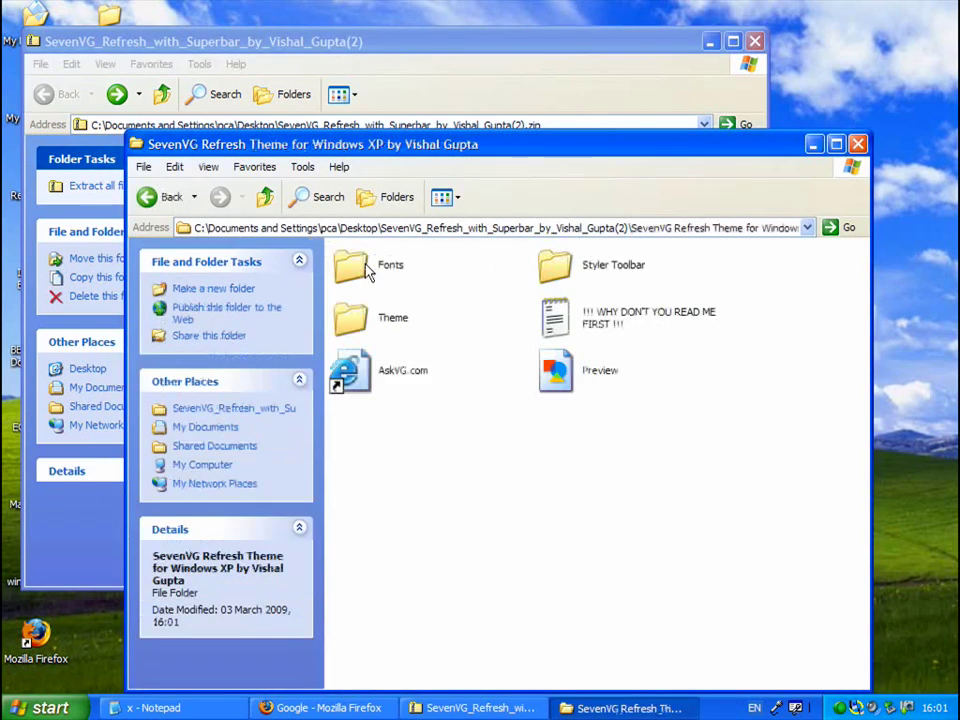
pyautogui.doubleClick(355, 265)
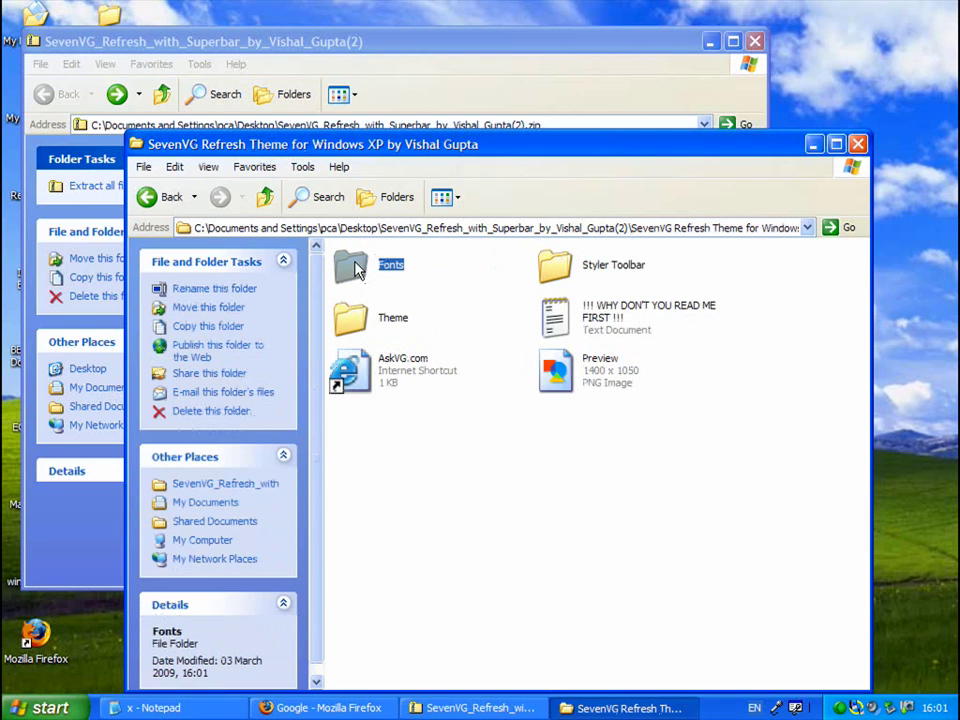
pyautogui.doubleClick(355, 265)
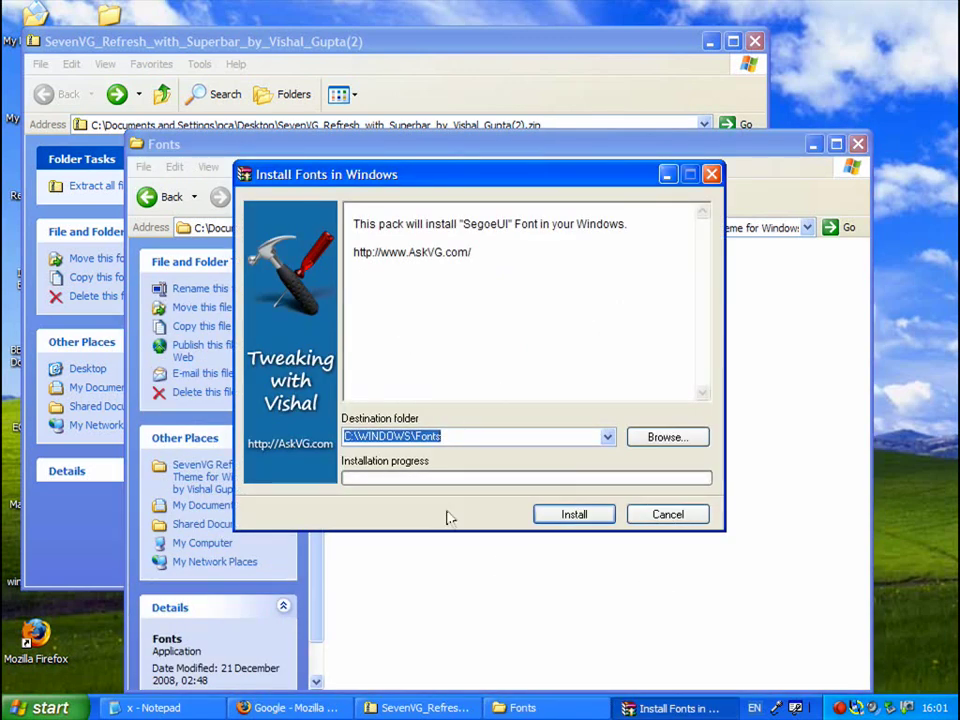
pyautogui.click(563, 518)
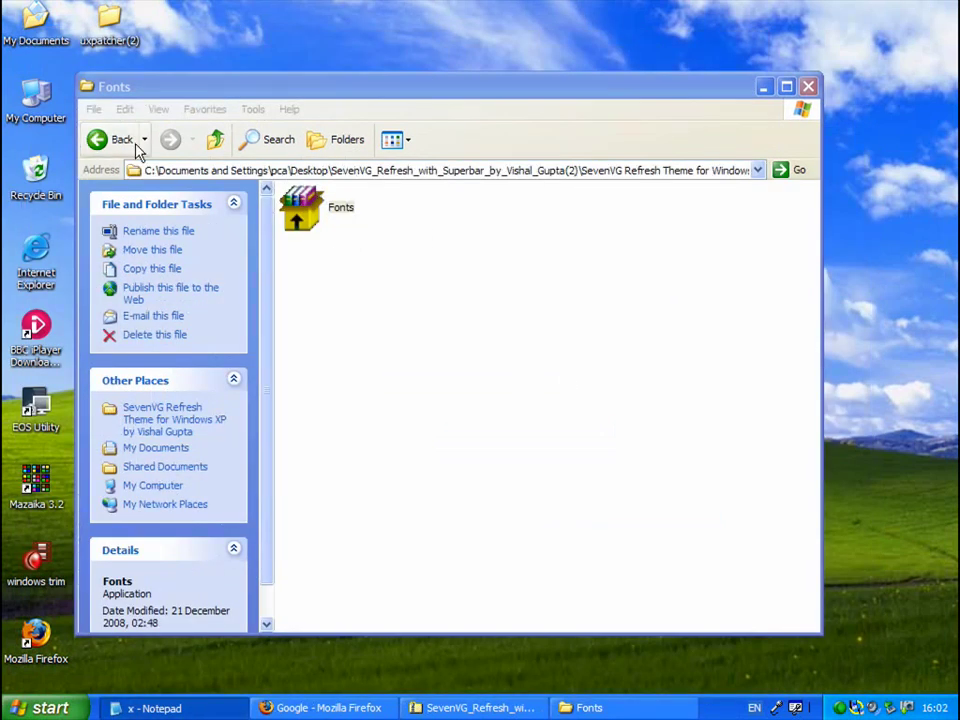
# Step: Install Styler to C:\Program Files\Styler\ via First Install Me, then add the SevenVG skin via Then Run Me
pyautogui.click(112, 140)
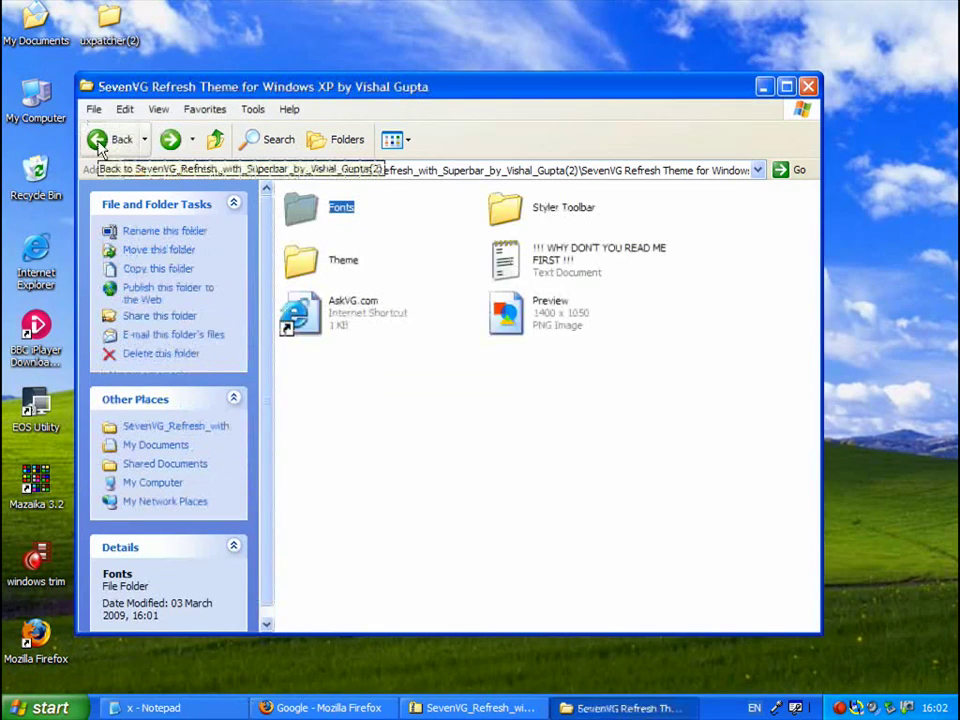
pyautogui.doubleClick(506, 208)
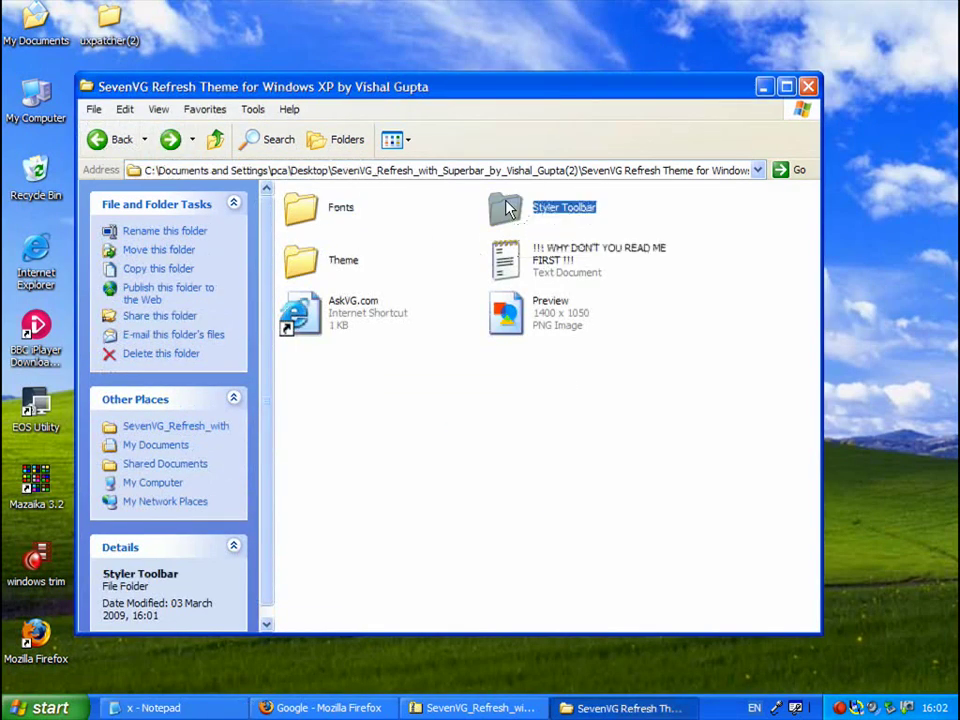
pyautogui.doubleClick(341, 210)
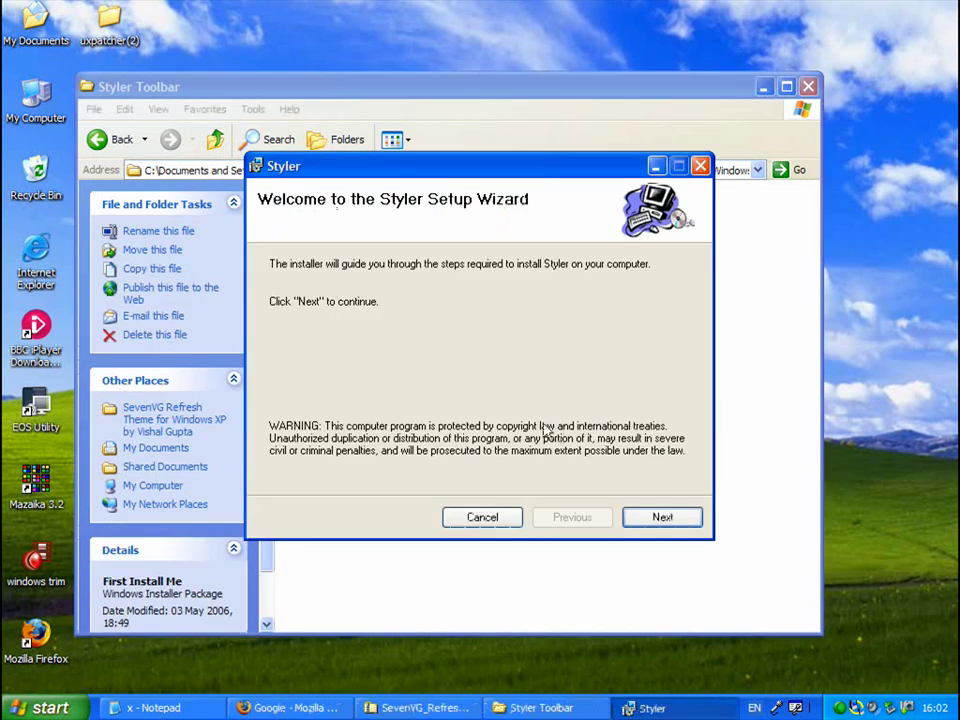
pyautogui.click(667, 521)
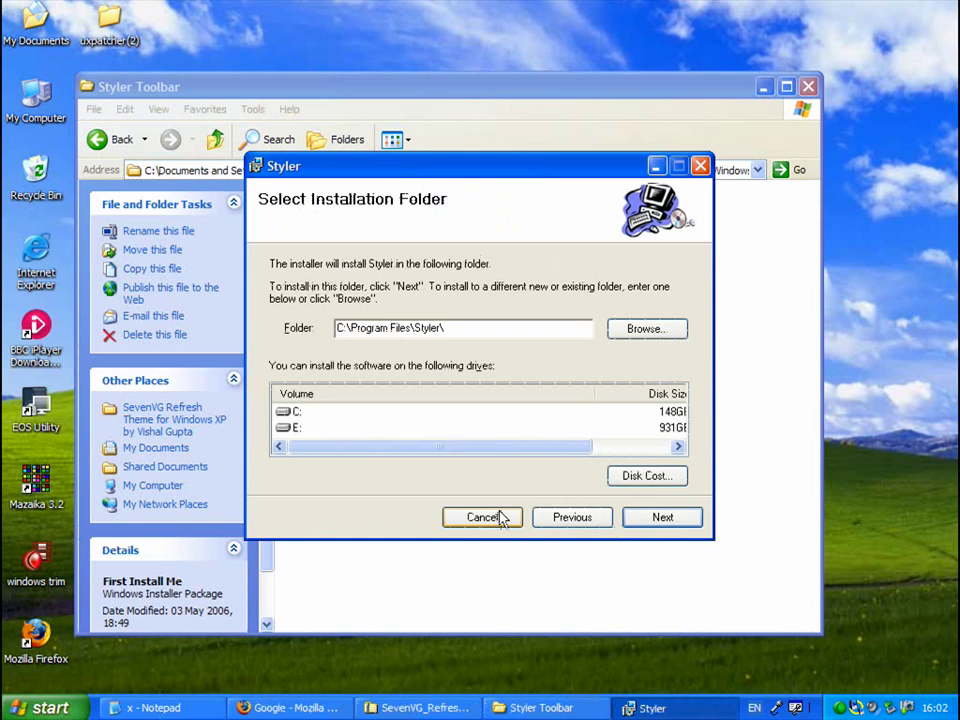
pyautogui.click(677, 527)
pyautogui.click(677, 527)
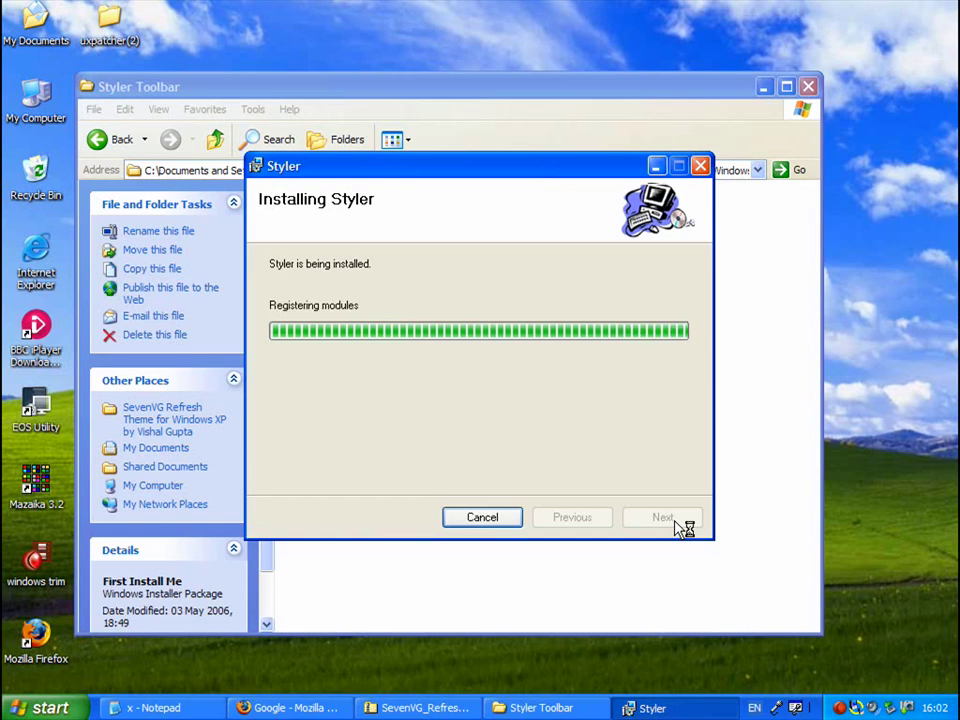
pyautogui.click(670, 516)
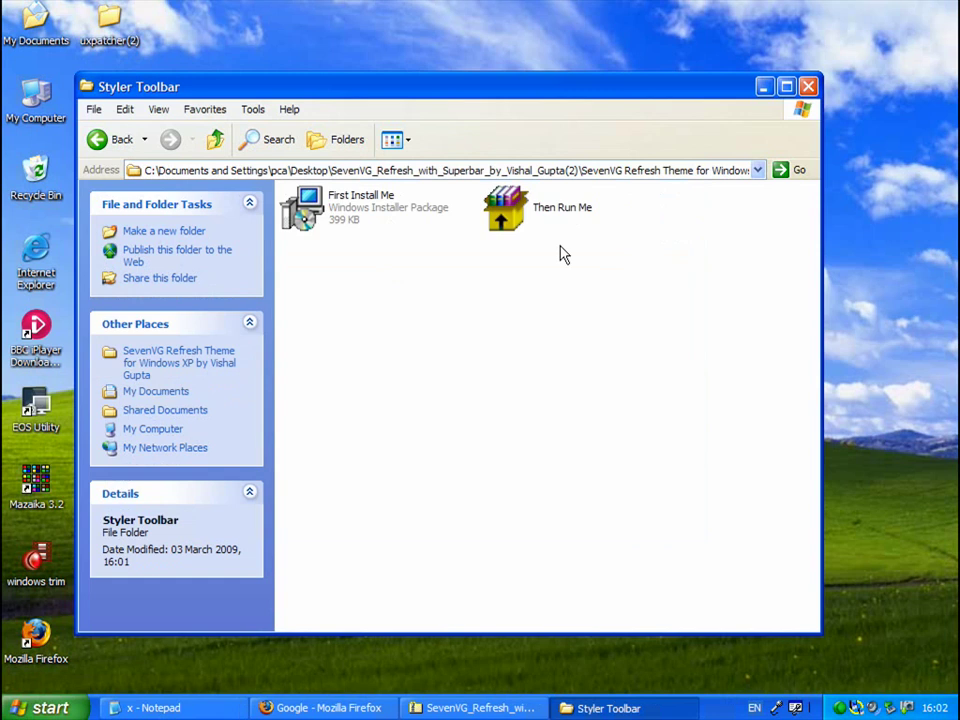
pyautogui.doubleClick(519, 220)
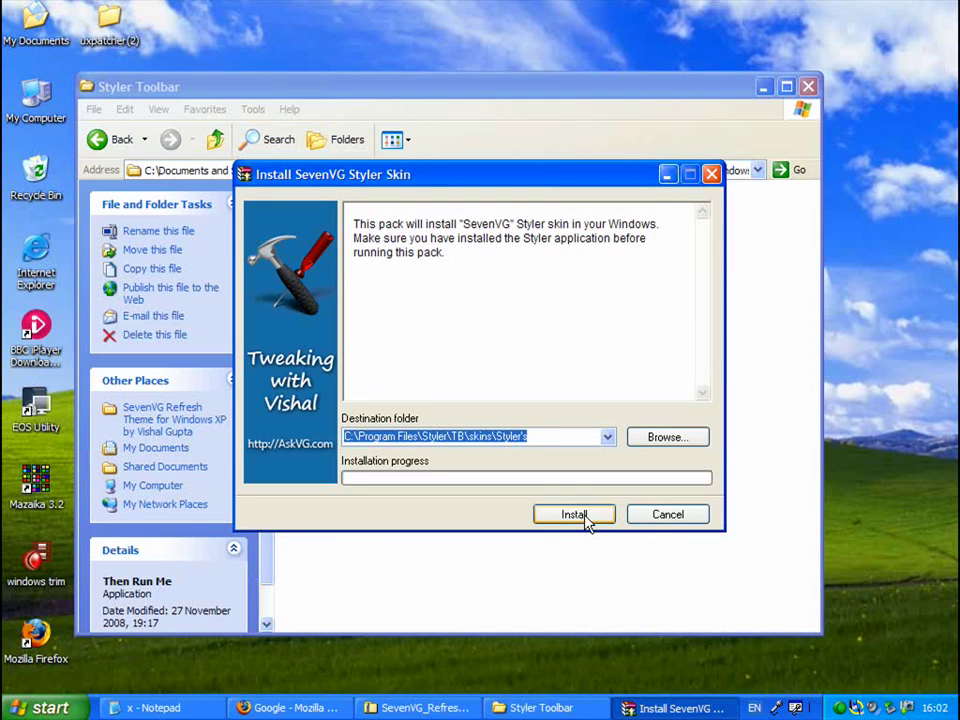
pyautogui.click(585, 517)
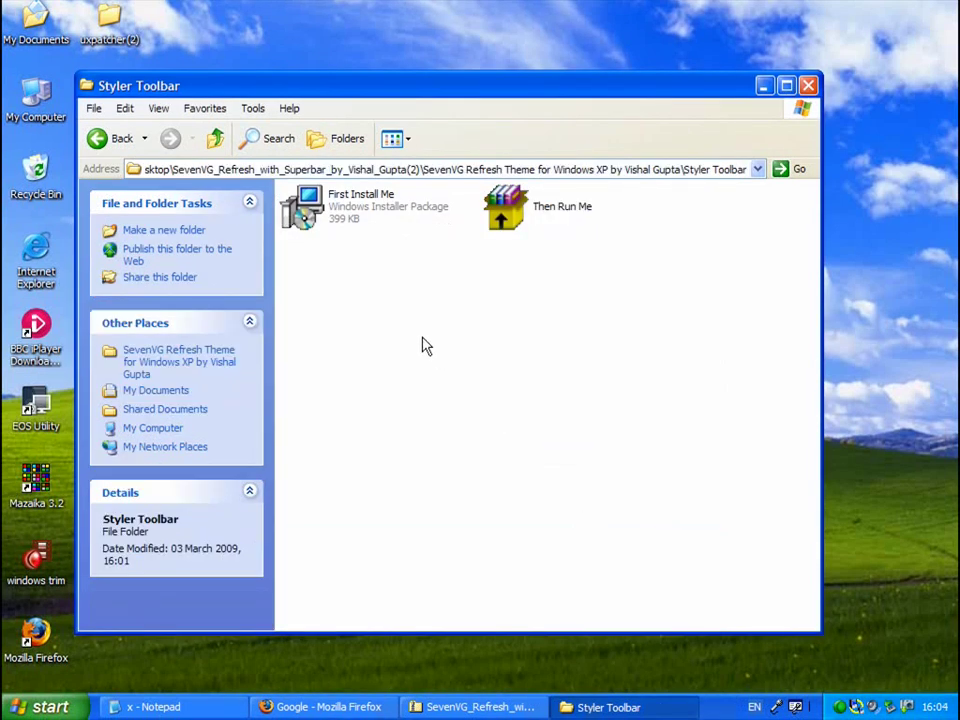
# Step: Run the Theme folder's installer pack to install SevenVG Refresh into C:\WINDOWS\Resources\Themes
pyautogui.click(120, 140)
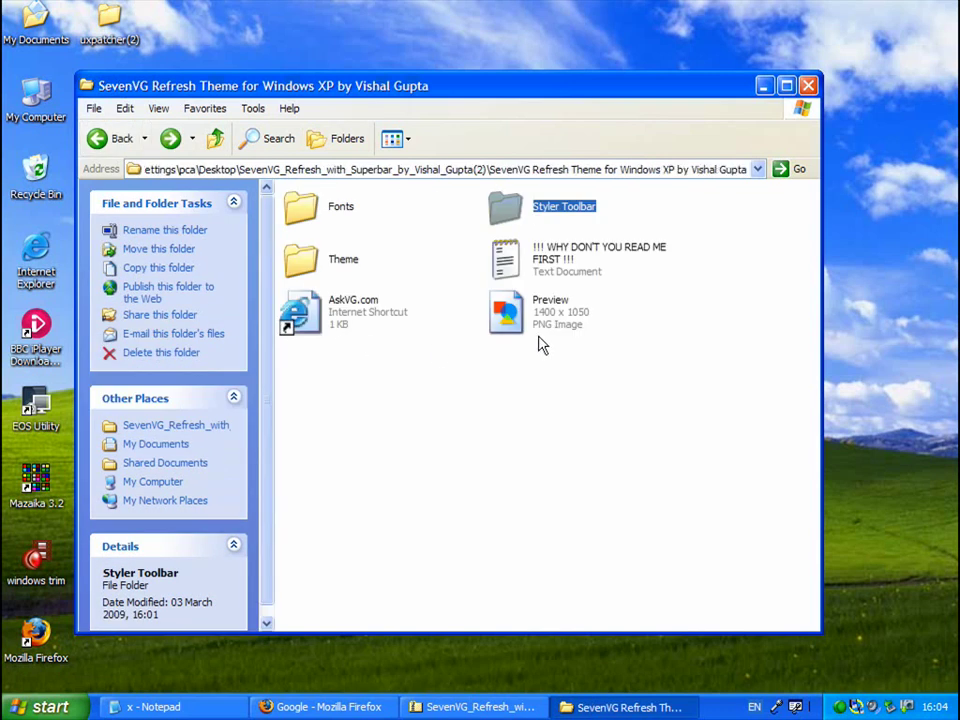
pyautogui.doubleClick(303, 263)
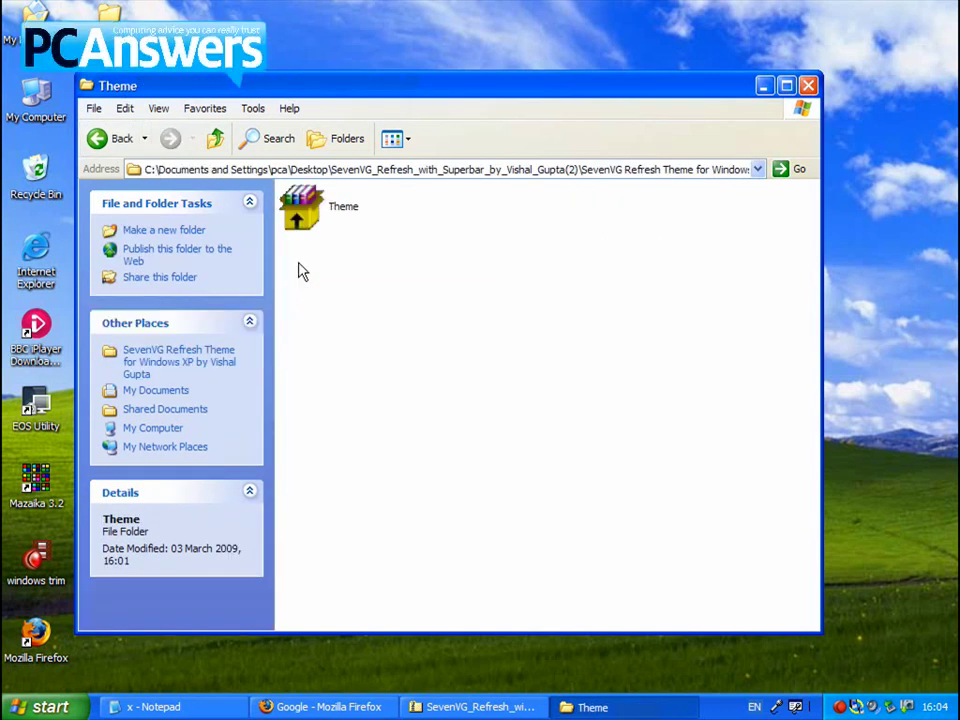
pyautogui.doubleClick(303, 210)
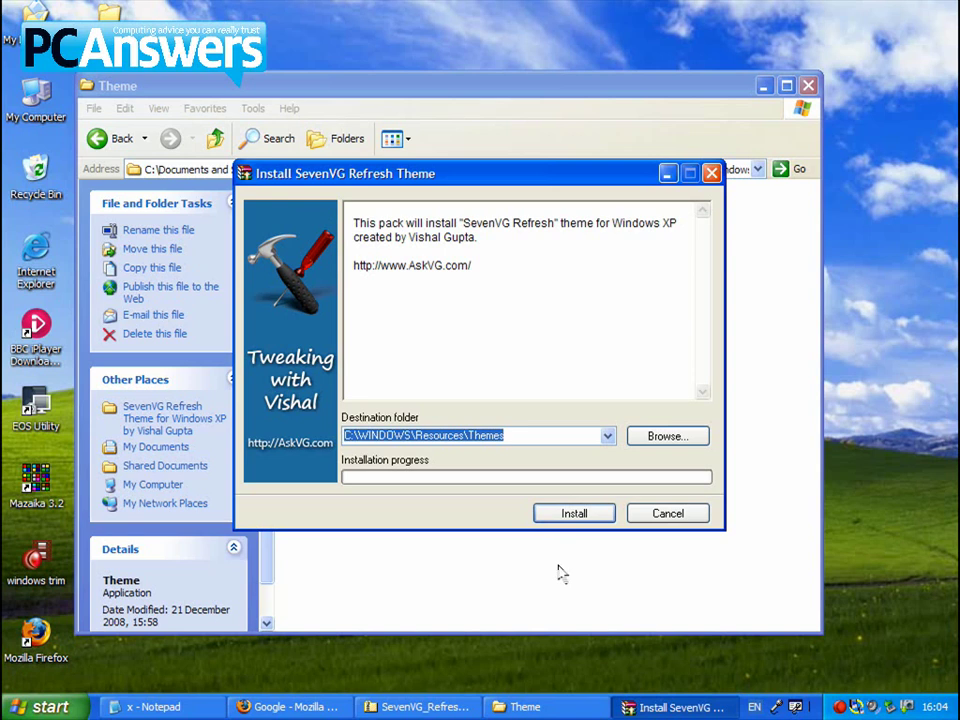
pyautogui.click(600, 515)
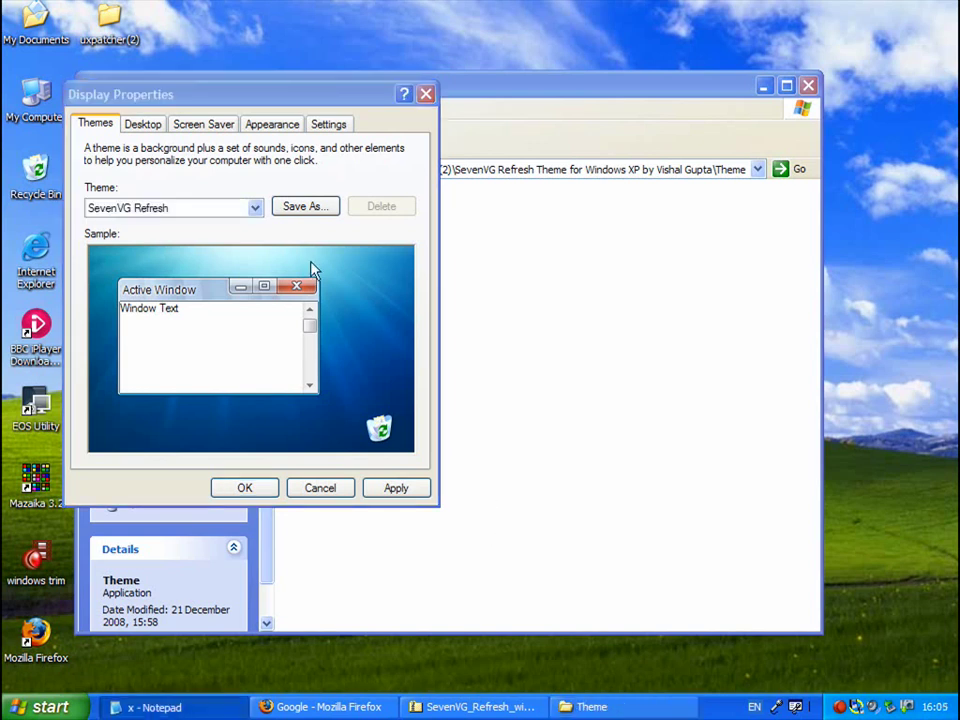
# Step: Choose SevenVG Refresh in the Themes drop-down and apply it
pyautogui.moveTo(264, 100); pyautogui.dragTo(440, 102)
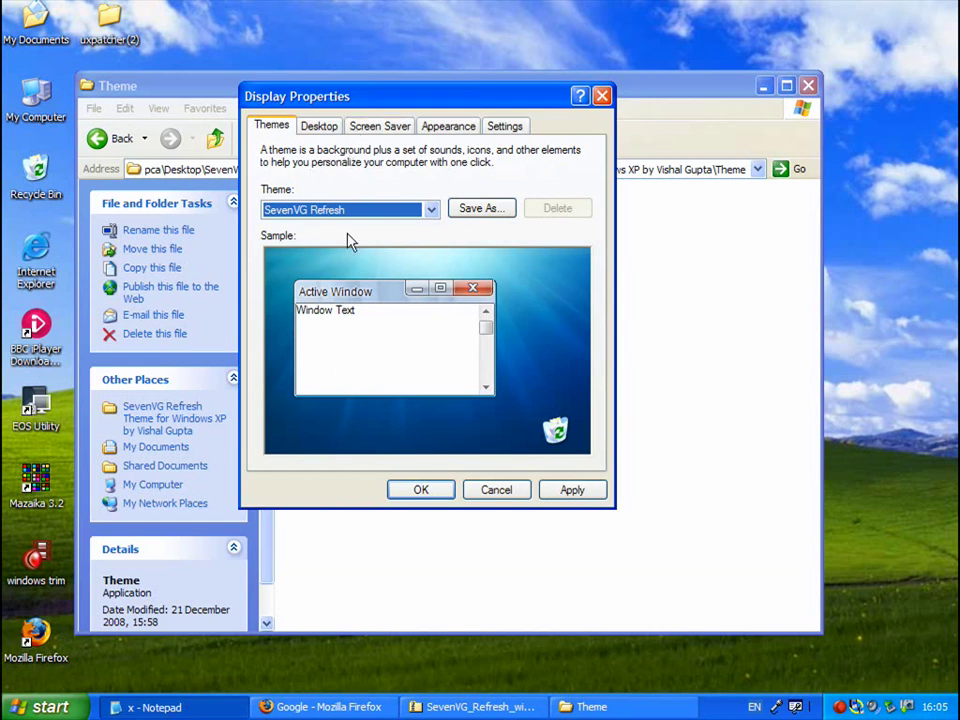
pyautogui.click(432, 211)
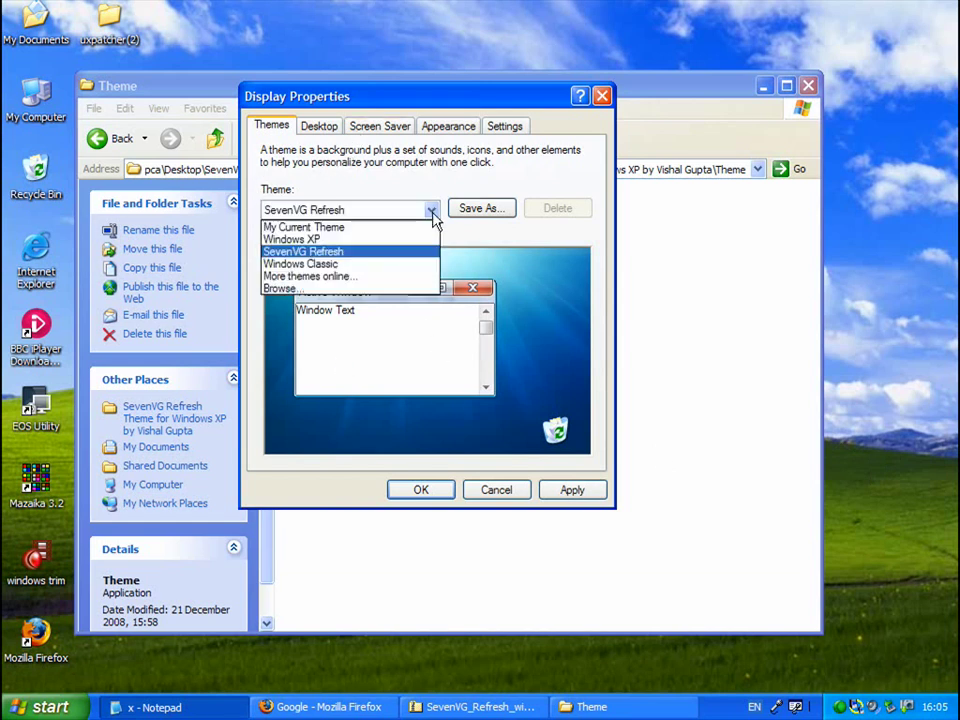
pyautogui.click(345, 252)
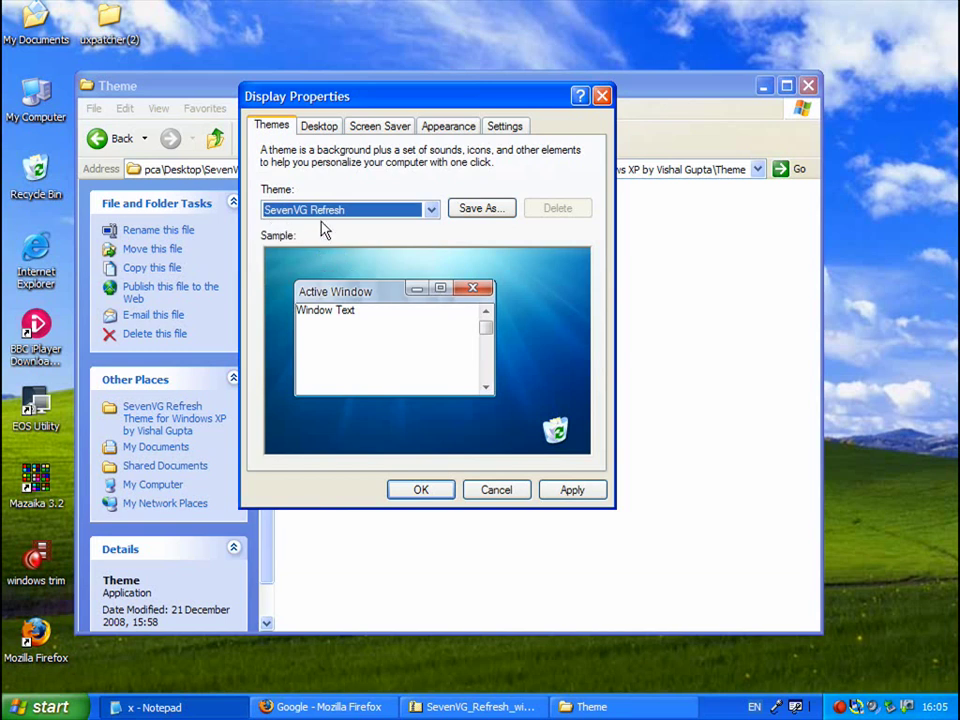
pyautogui.click(572, 490)
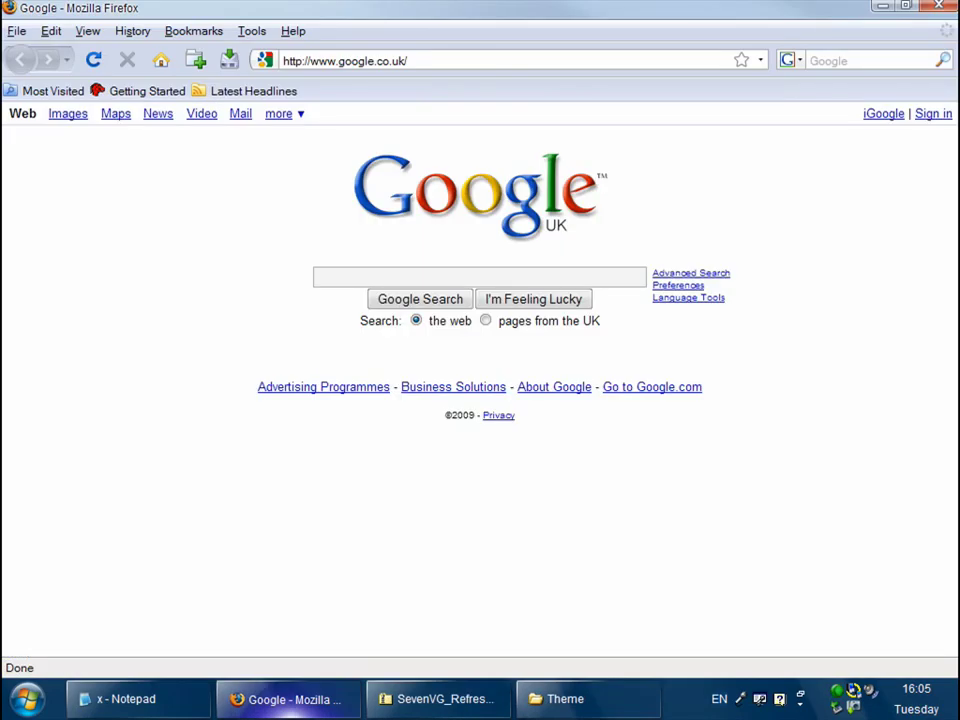
pyautogui.click(883, 6)
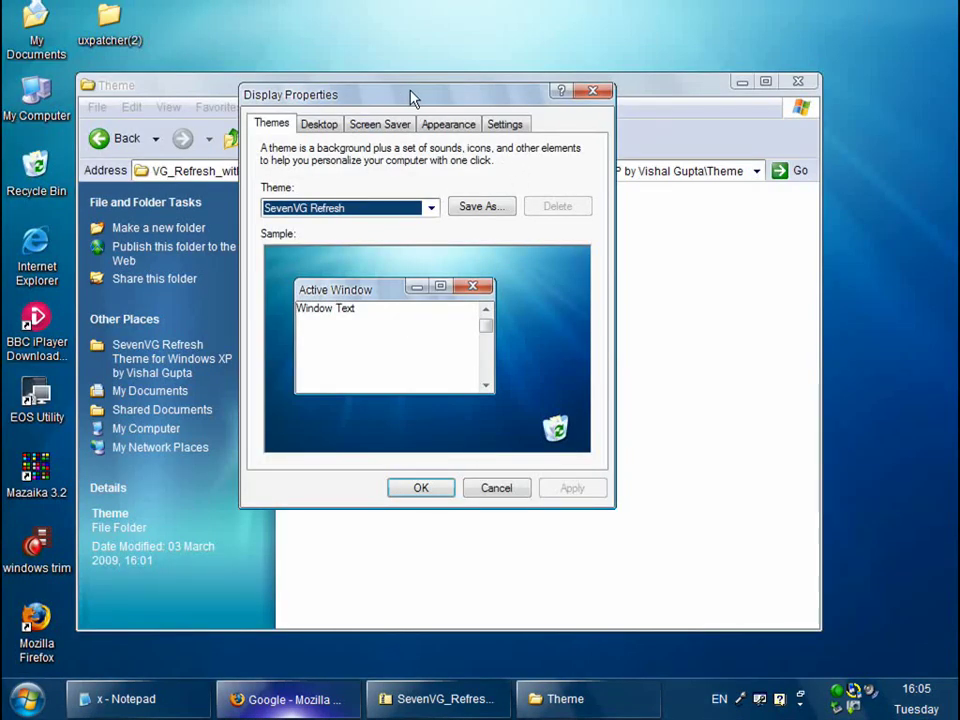
pyautogui.moveTo(462, 96); pyautogui.dragTo(568, 208)
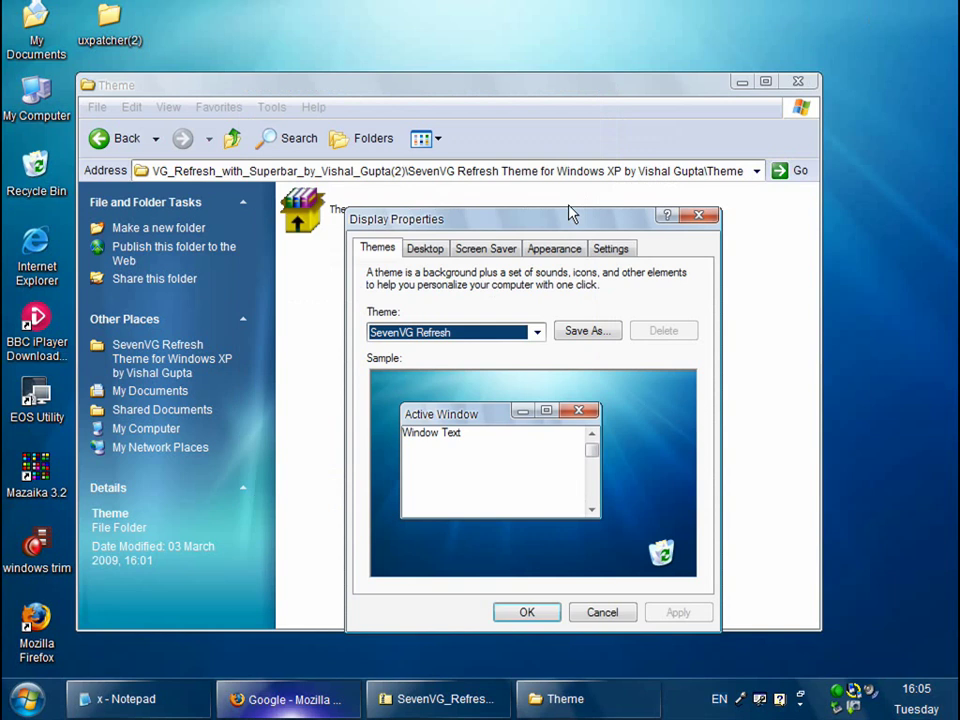
pyautogui.click(741, 82)
pyautogui.moveTo(513, 229); pyautogui.dragTo(510, 133)
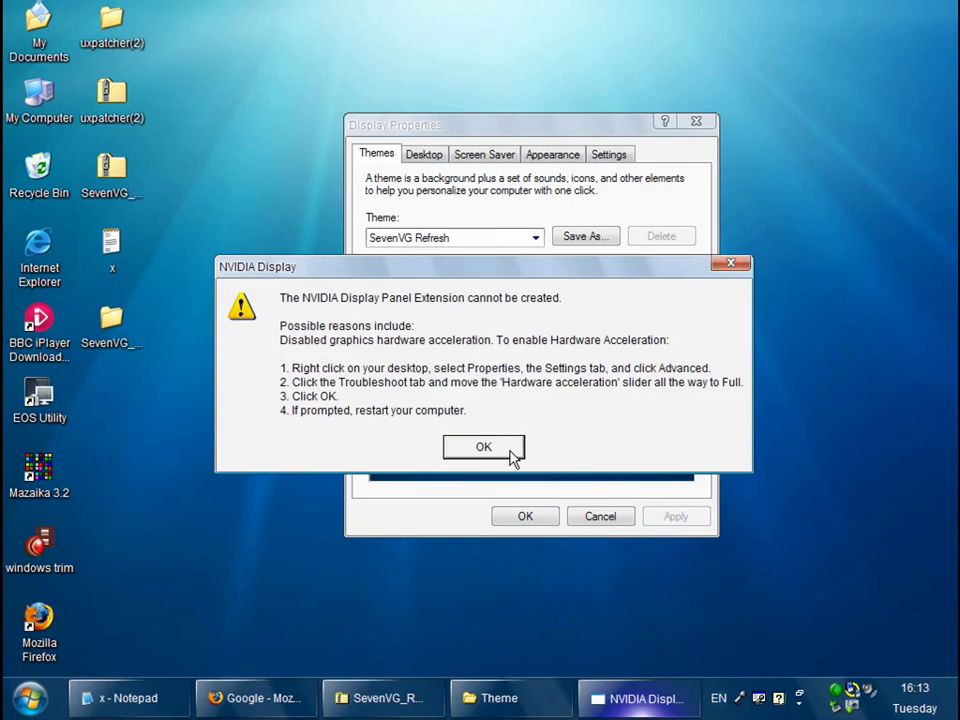
pyautogui.click(508, 452)
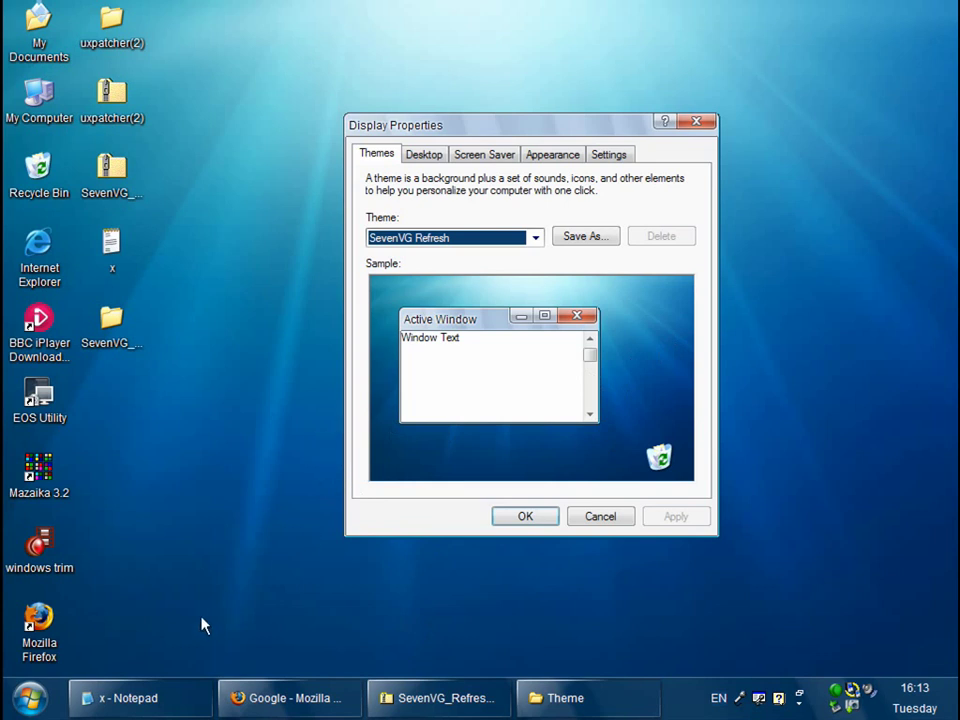
# Step: Launch regedit from Run and open HKEY_CURRENT_USER\Control Panel\Desktop\WindowMetrics, widening the key tree
pyautogui.click(31, 700)
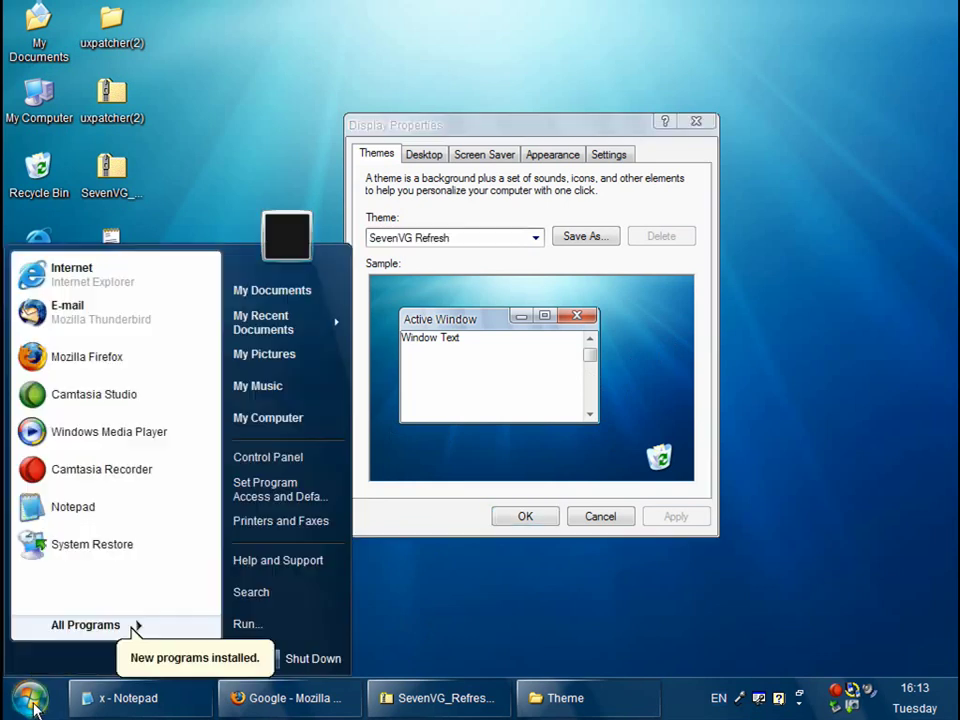
pyautogui.click(288, 626)
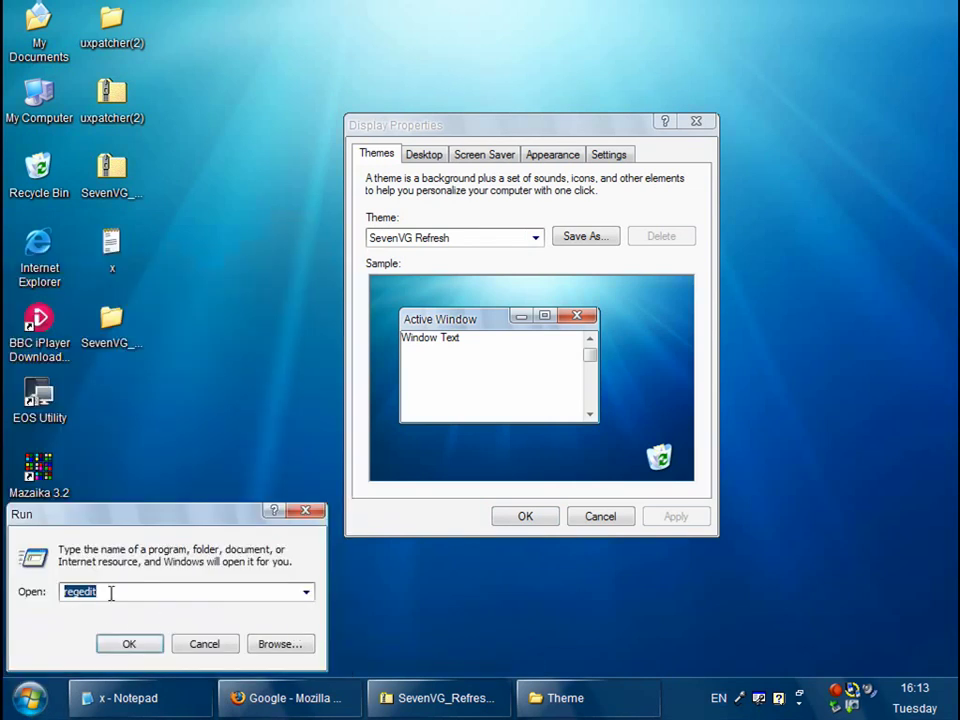
pyautogui.press('Return')
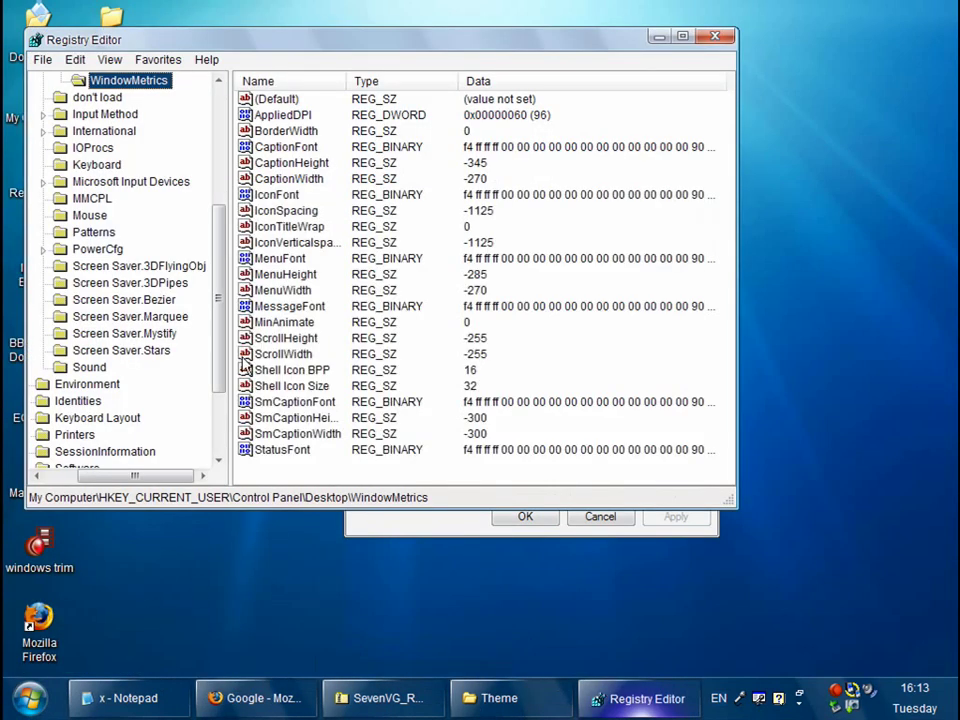
pyautogui.moveTo(215, 360); pyautogui.dragTo(221, 225)
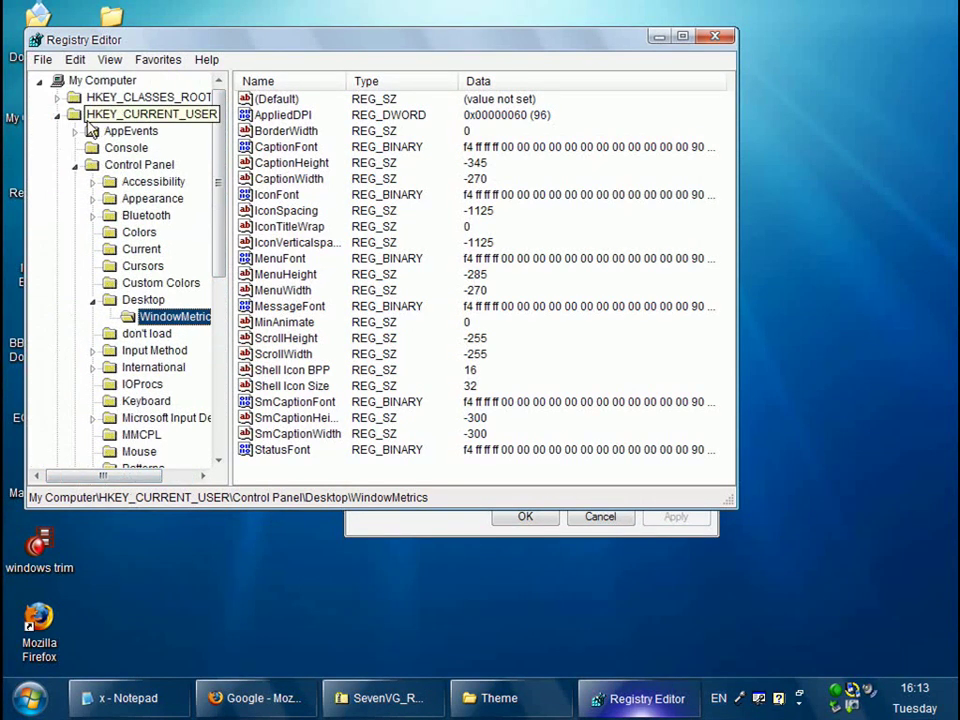
pyautogui.moveTo(229, 131); pyautogui.dragTo(331, 131)
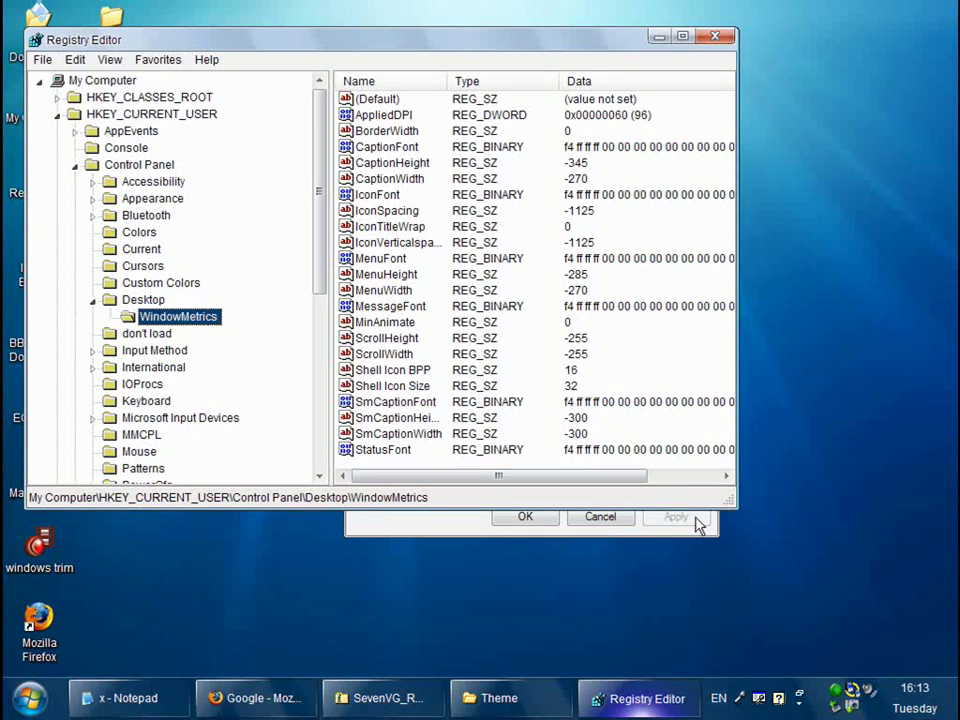
# Step: Create the string value MinWidth under WindowMetrics with data -255
pyautogui.moveTo(736, 507); pyautogui.dragTo(822, 587)
pyautogui.rightClick(531, 511)
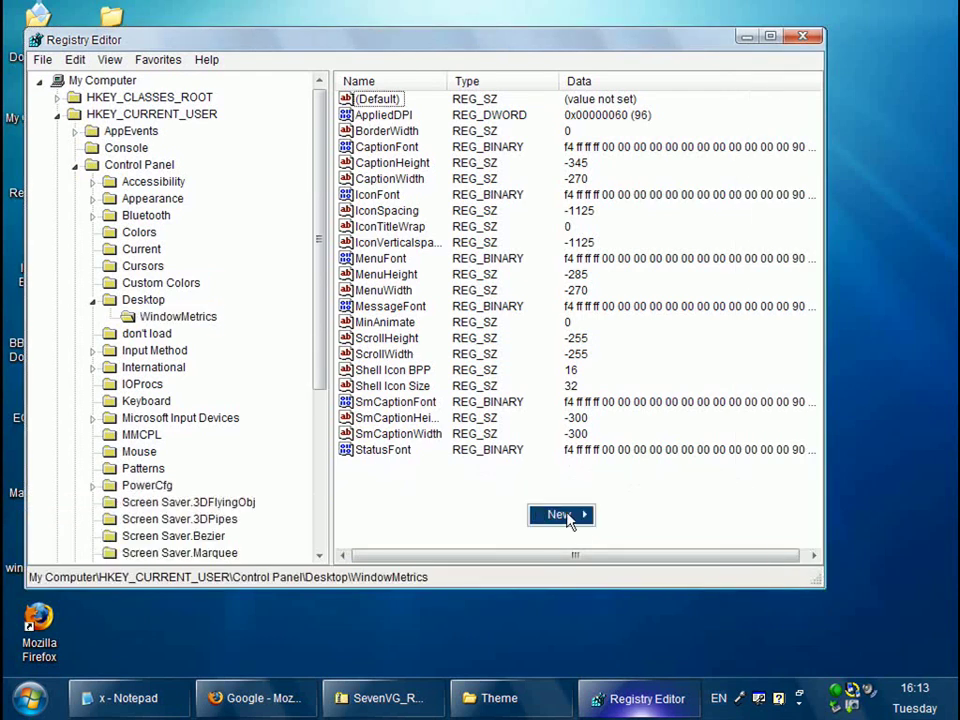
pyautogui.moveTo(566, 518)
pyautogui.click(641, 540)
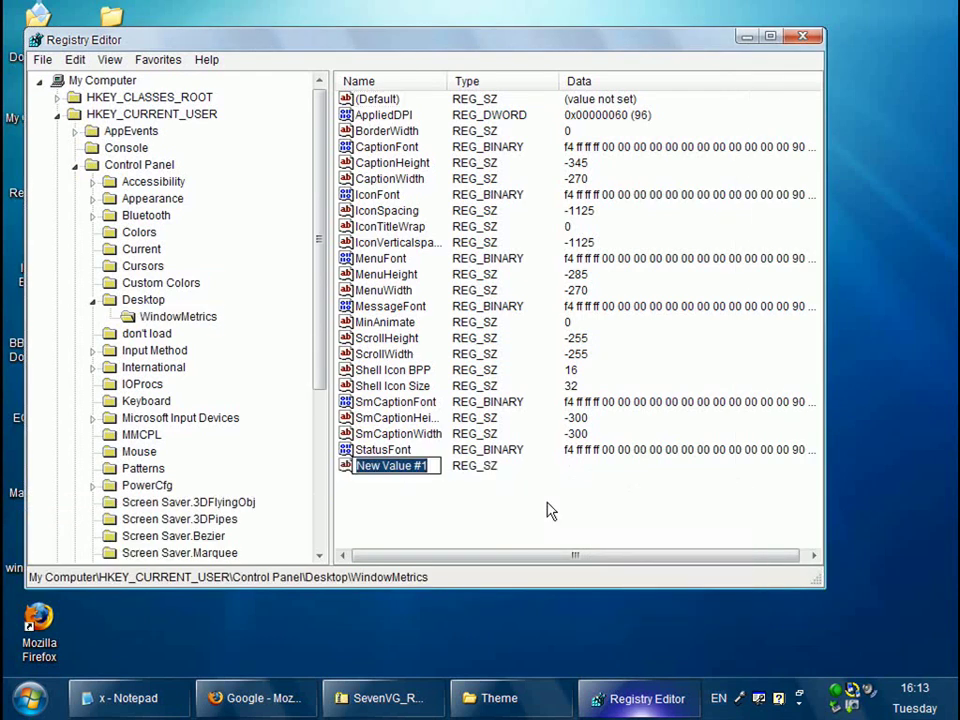
pyautogui.write('Mi')
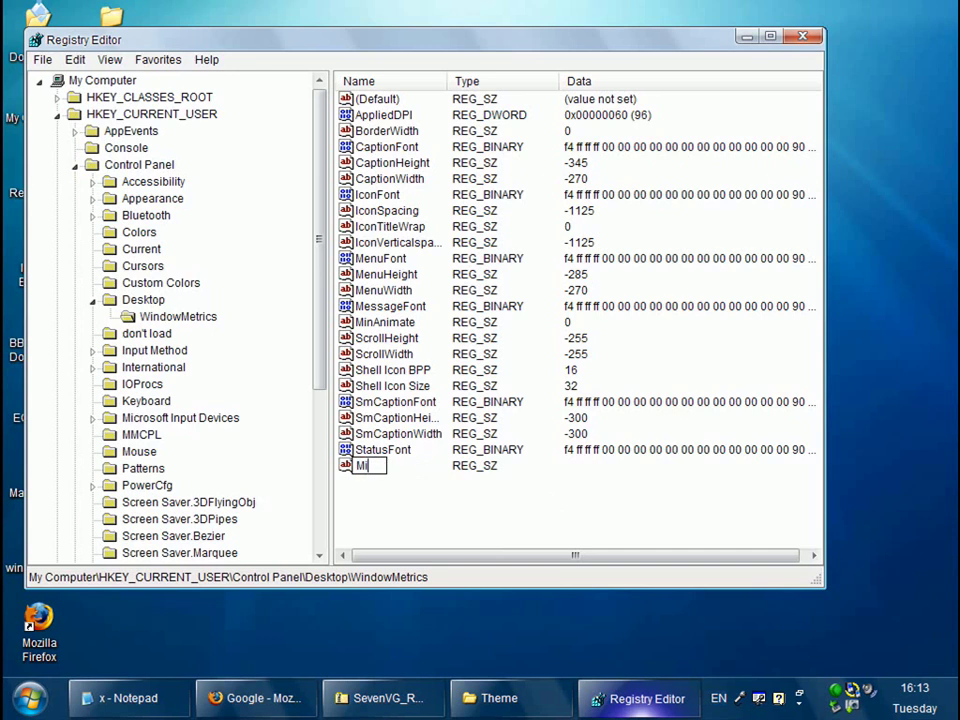
pyautogui.write('nWidth')
pyautogui.press('Return')
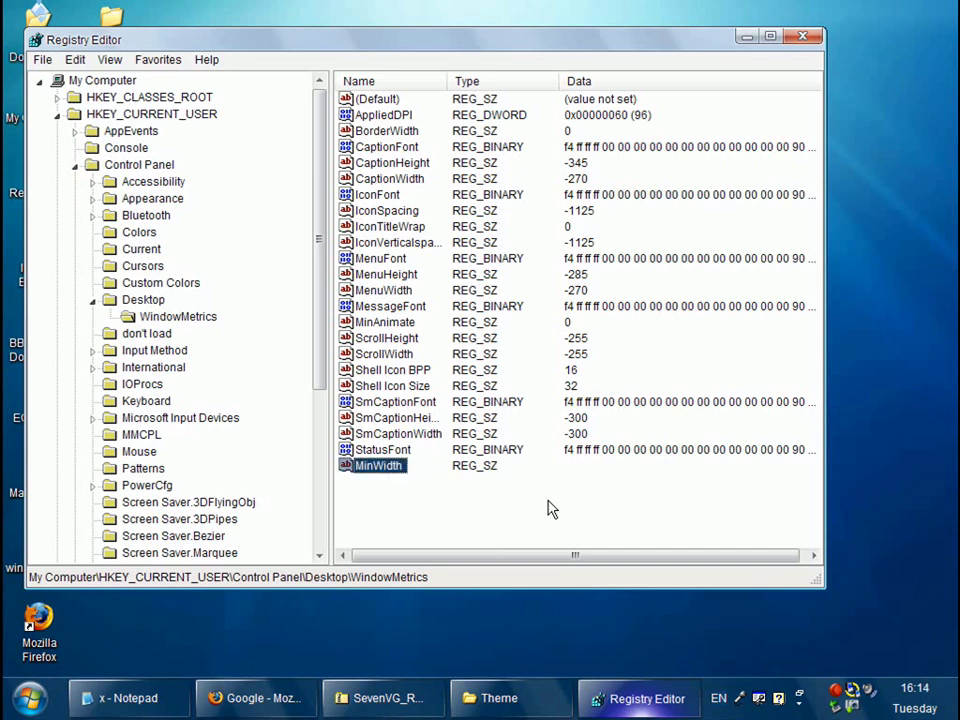
pyautogui.click(432, 503)
pyautogui.doubleClick(384, 469)
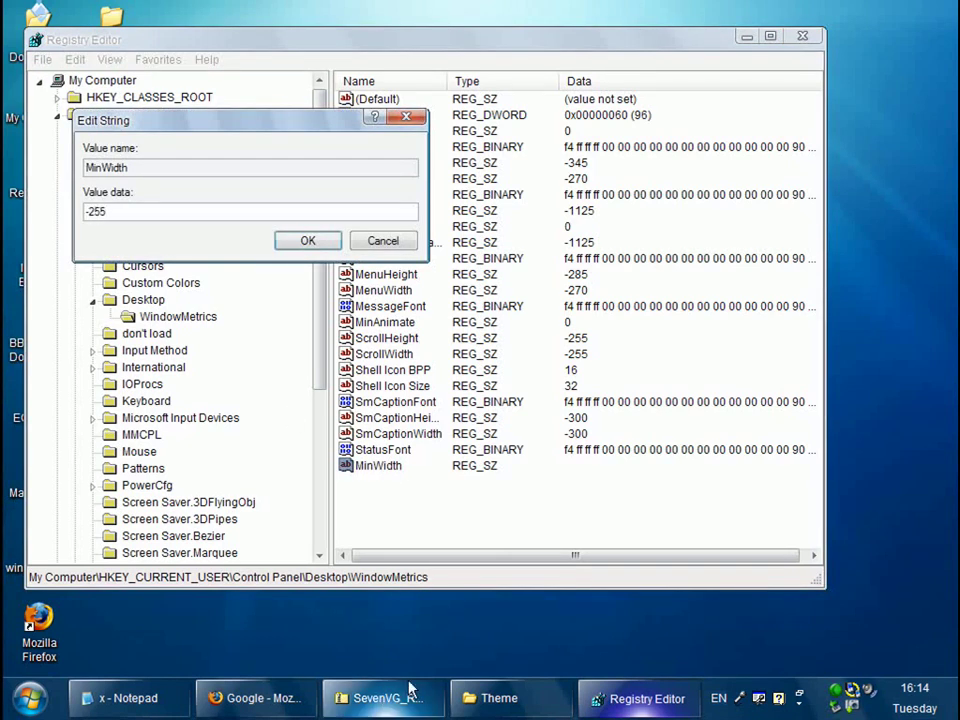
pyautogui.click(308, 240)
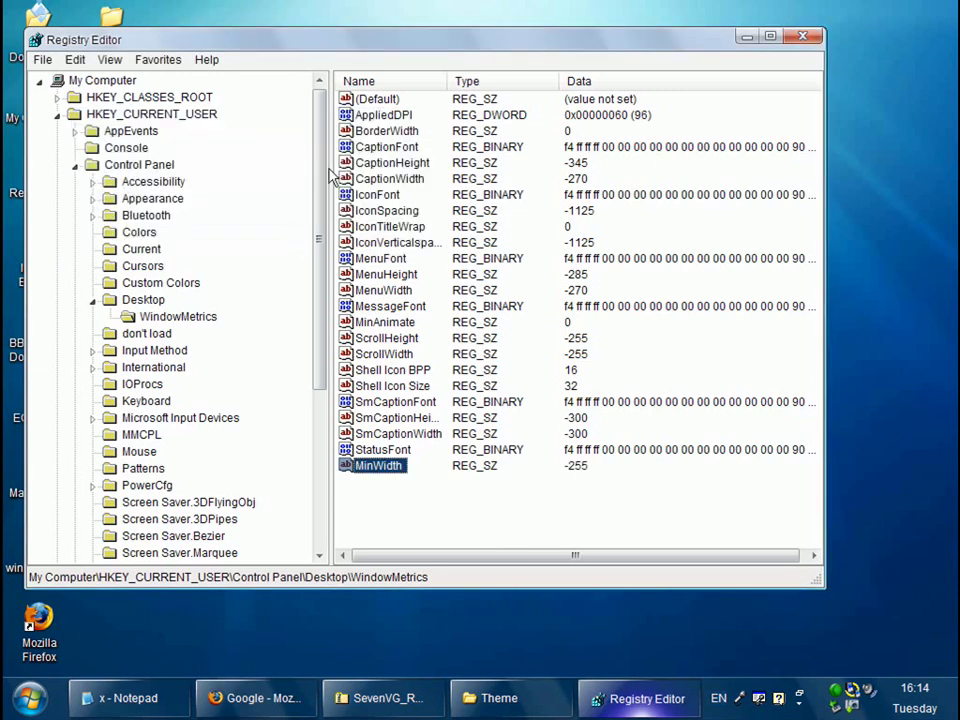
pyautogui.click(42, 59)
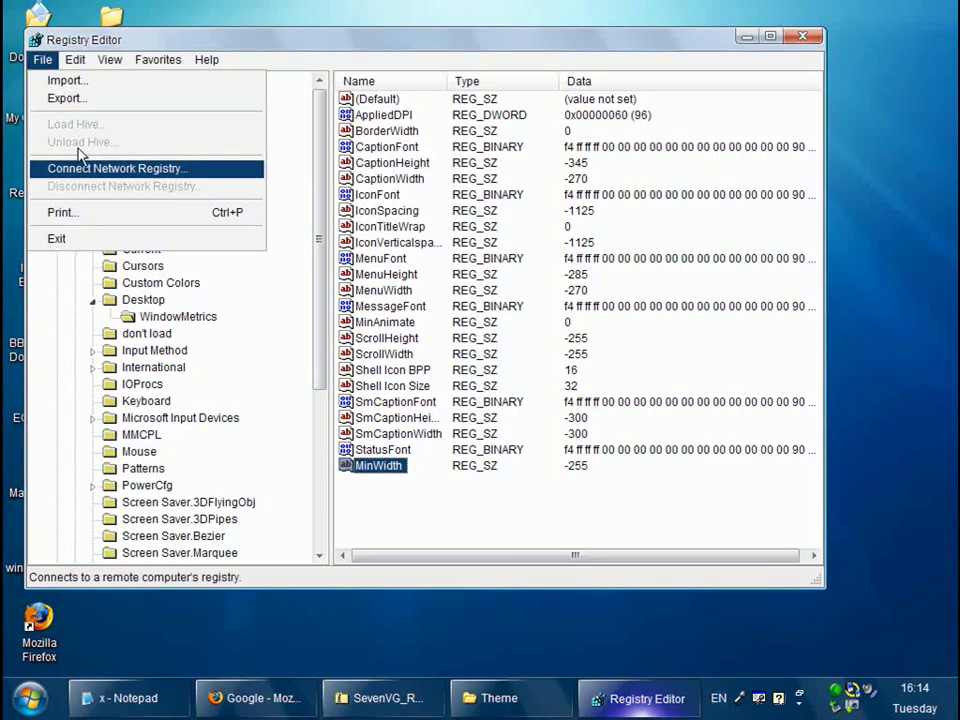
# Step: Exit Registry Editor via File > Exit and close the Display Properties dialog
pyautogui.click(114, 241)
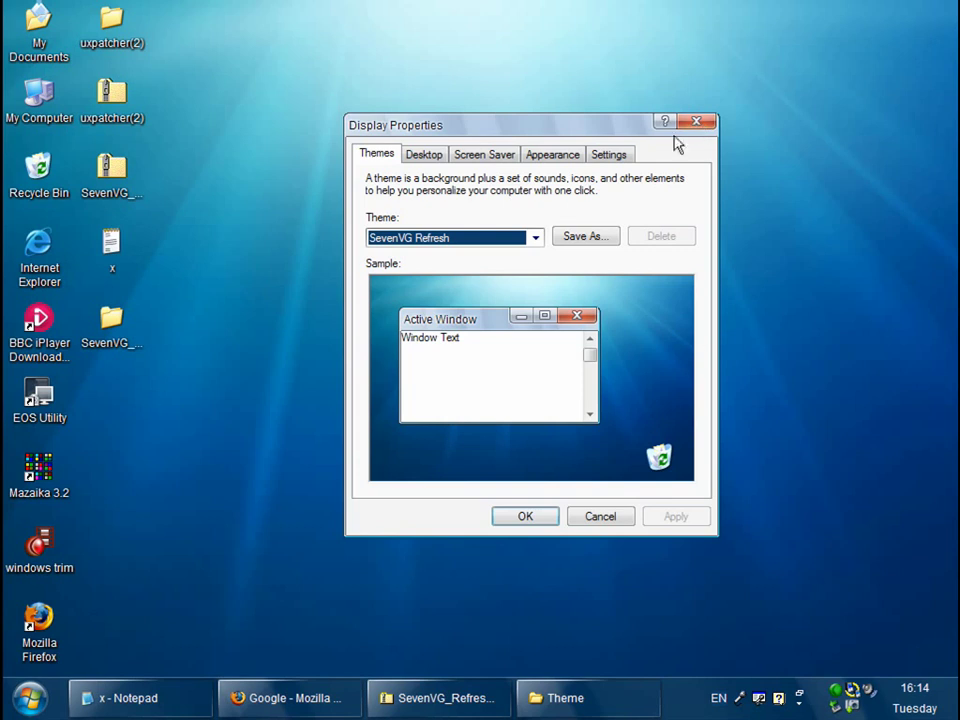
pyautogui.click(705, 124)
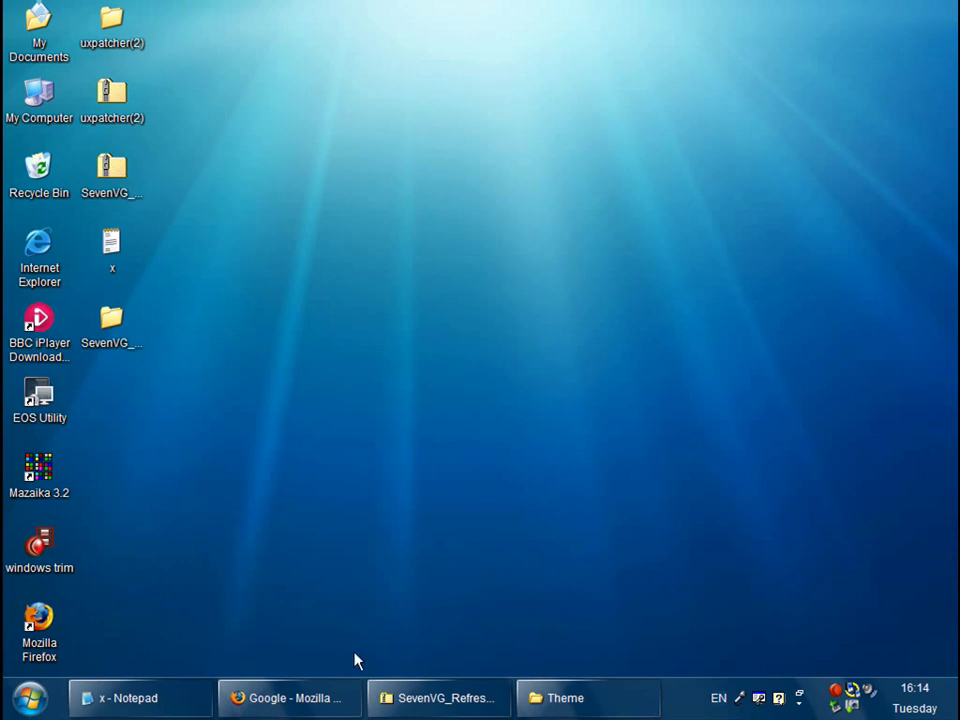
# Step: In Firefox, search Google Images for 'windows 7 fish' and scroll through the wallpaper results
pyautogui.click(339, 711)
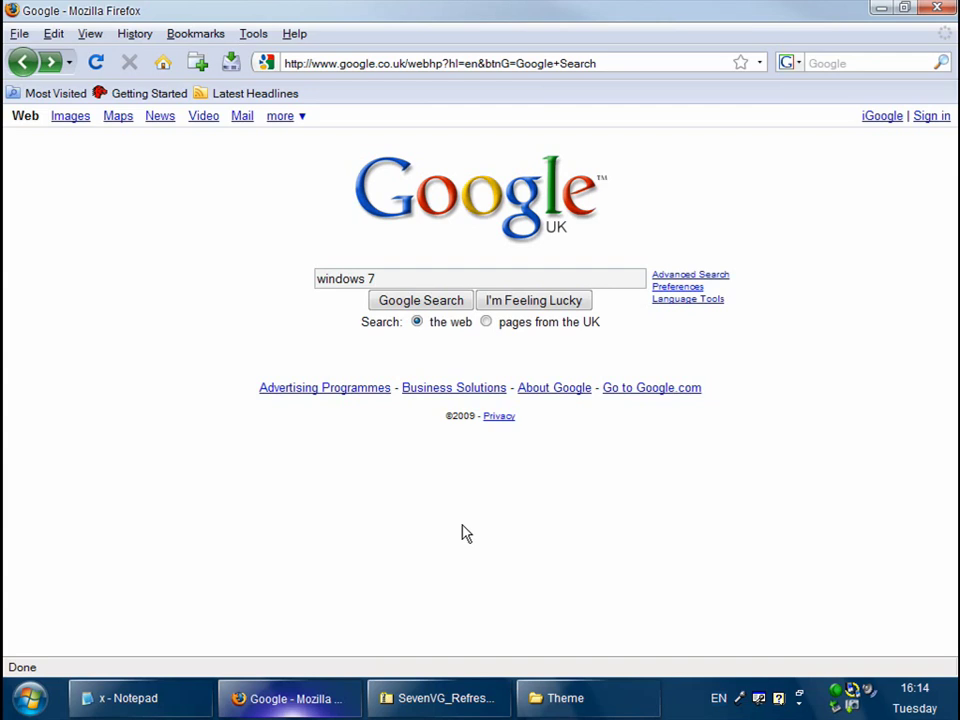
pyautogui.write('fish')
pyautogui.press('Return')
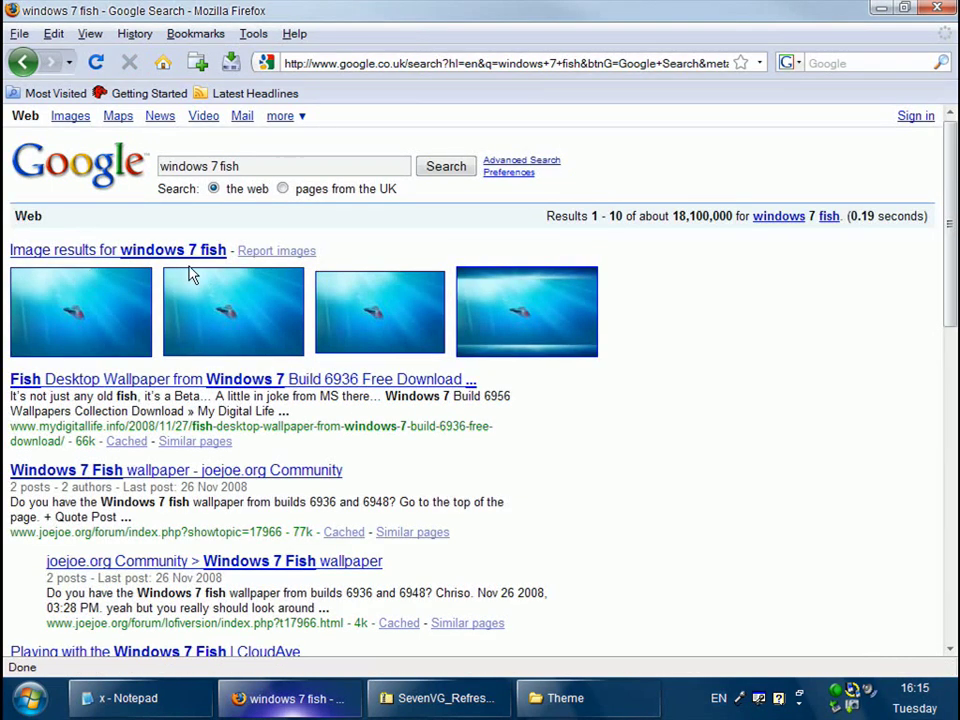
pyautogui.click(99, 257)
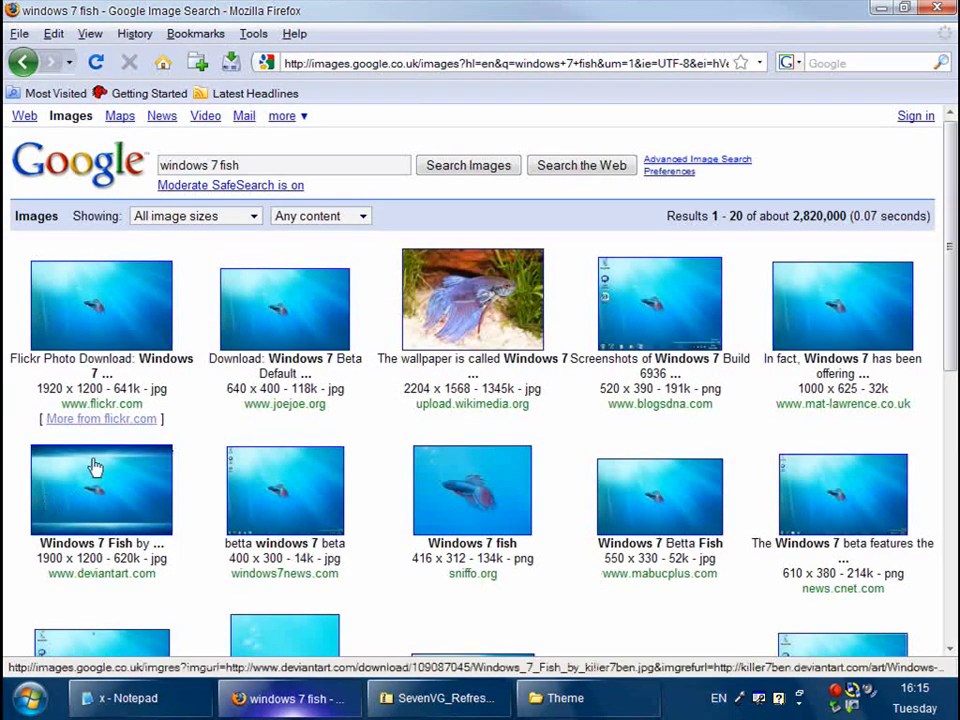
pyautogui.scroll(-1, 400, 546)
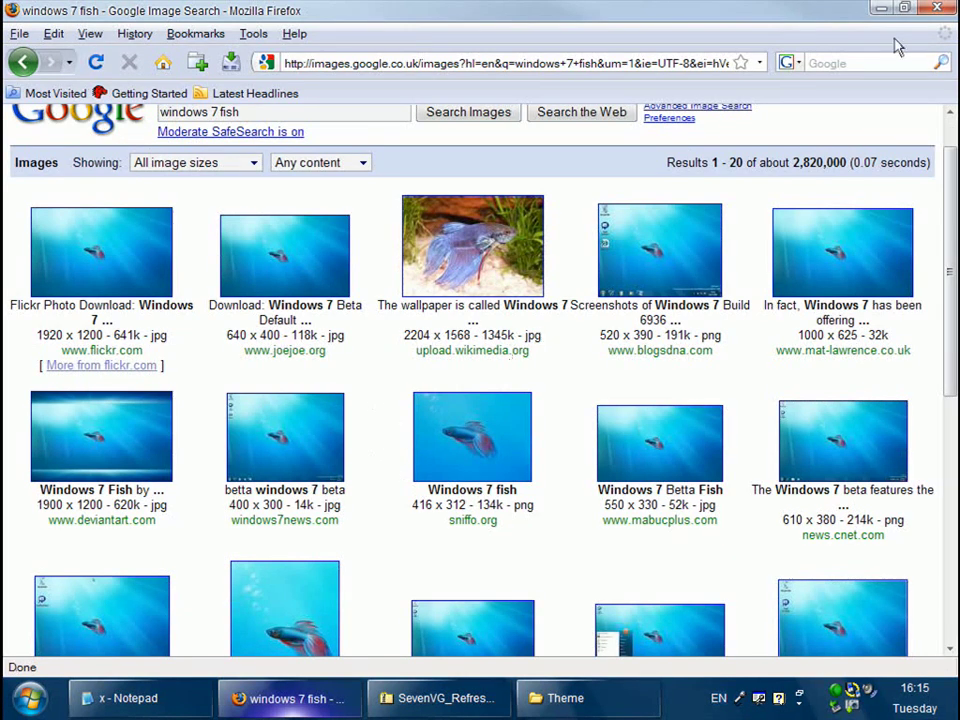
pyautogui.click(880, 8)
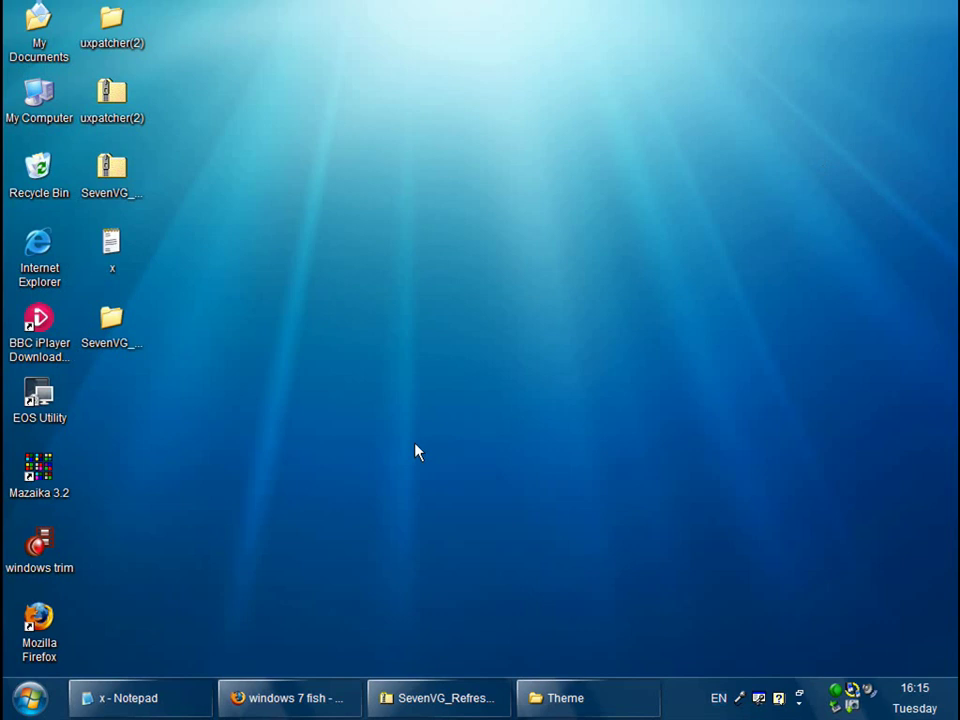